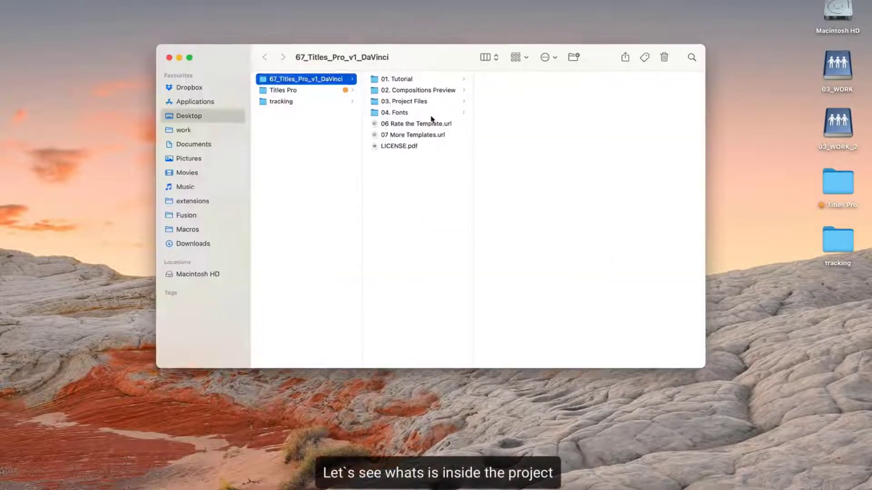
# Step: Browse 01. Tutorial through 04. Fonts and preview used fonts.txt with its font download links
pyautogui.click(412, 80)
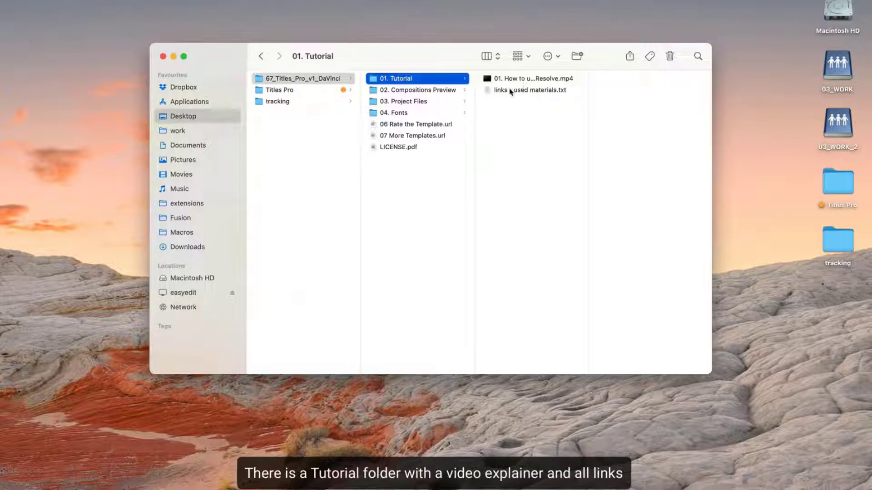
pyautogui.click(432, 91)
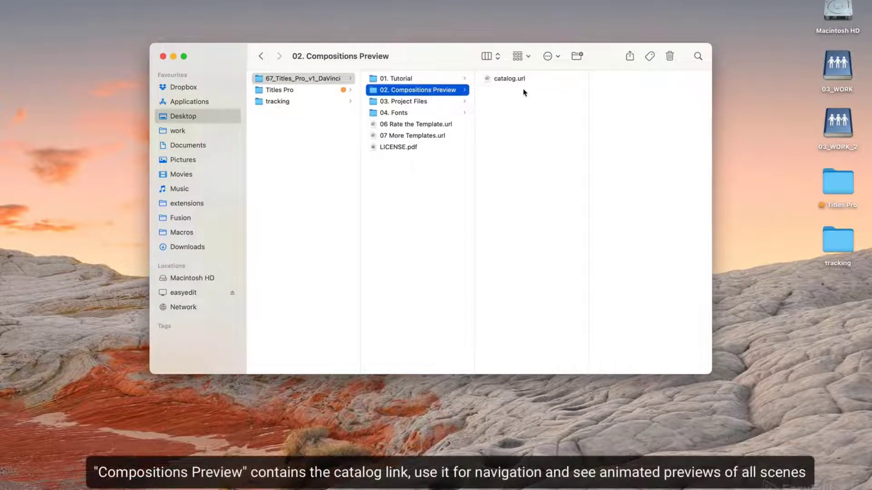
pyautogui.click(422, 102)
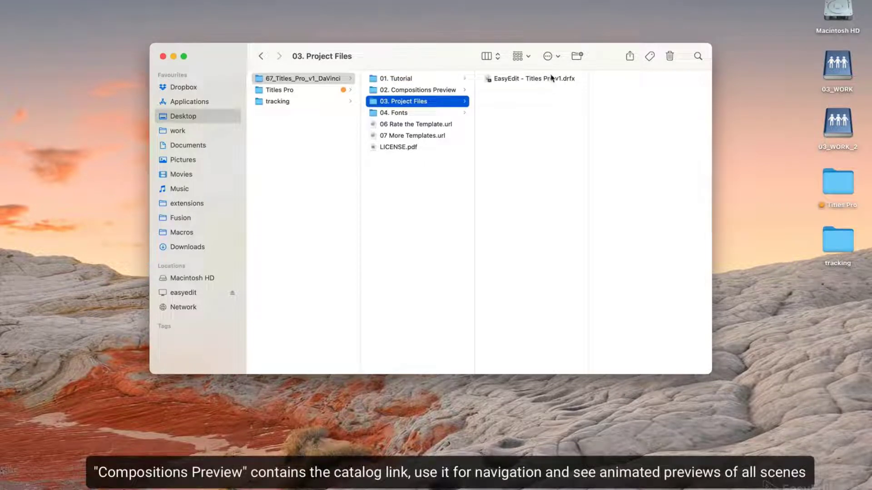
pyautogui.click(397, 113)
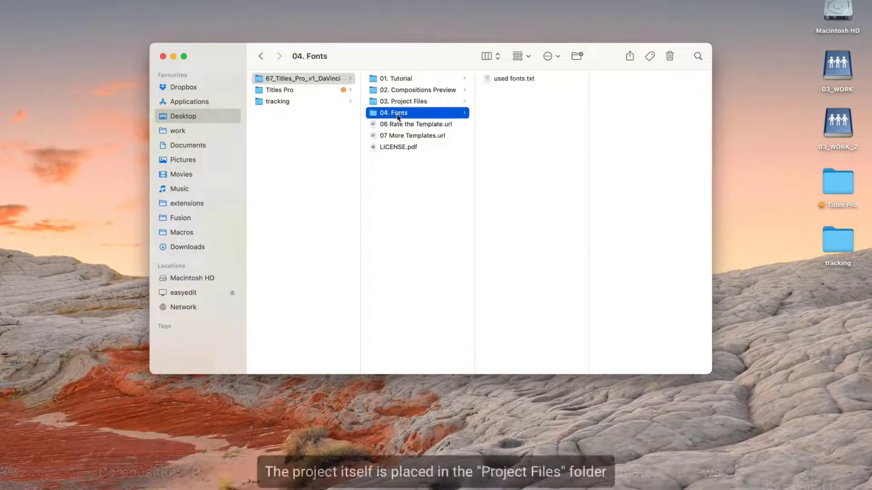
pyautogui.click(529, 80)
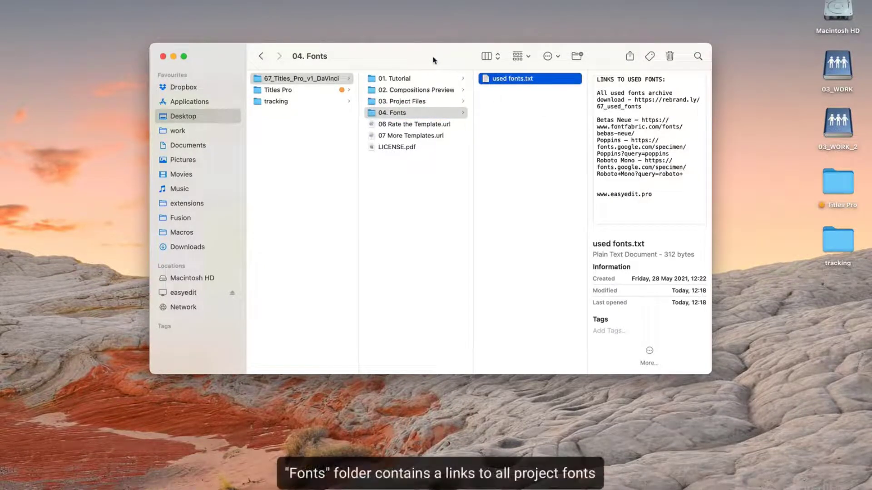
pyautogui.click(426, 110)
pyautogui.click(431, 105)
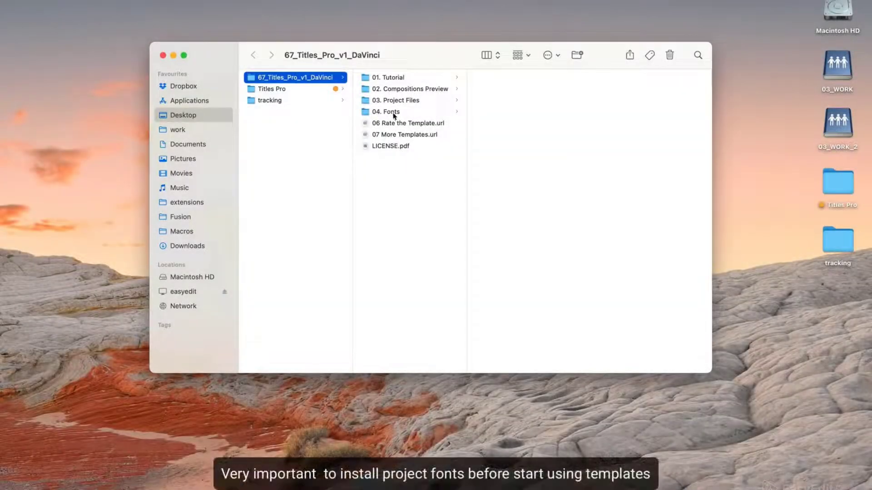
pyautogui.click(393, 114)
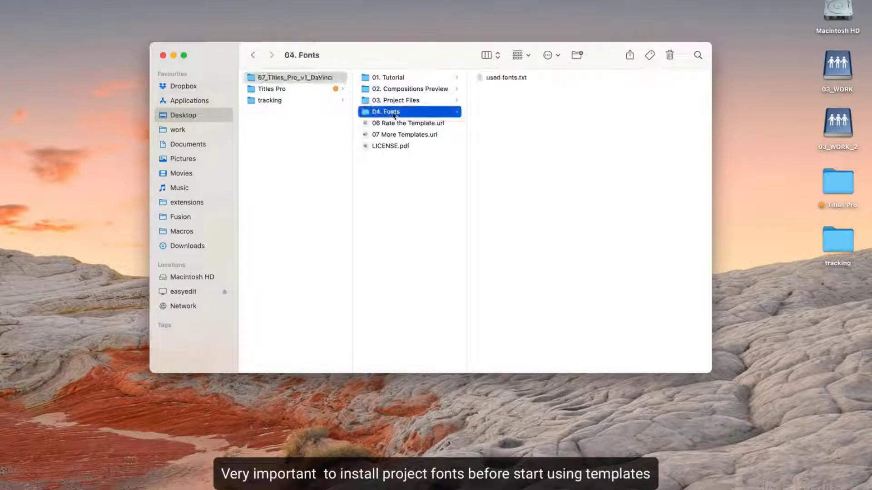
pyautogui.click(497, 78)
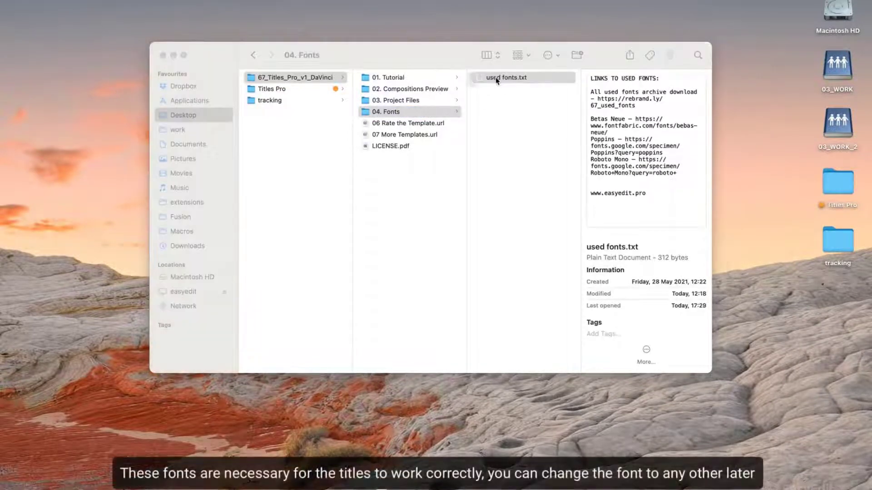
pyautogui.doubleClick(498, 78)
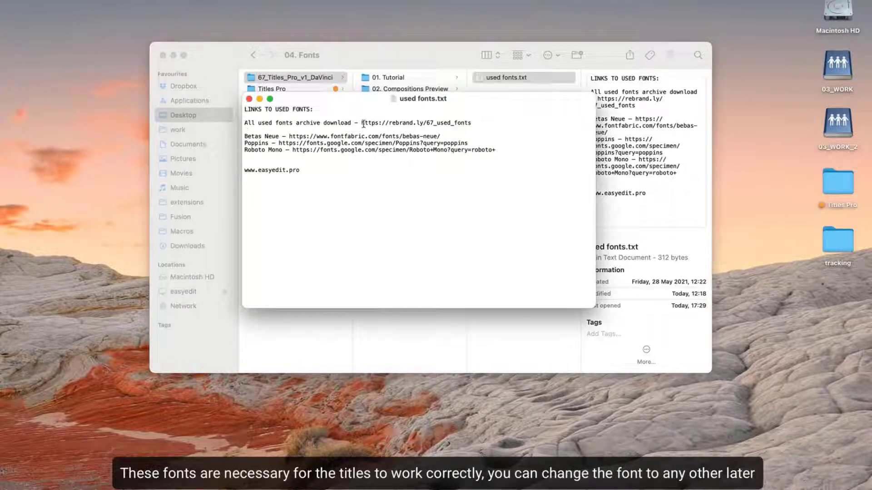
pyautogui.moveTo(376, 123); pyautogui.dragTo(476, 124)
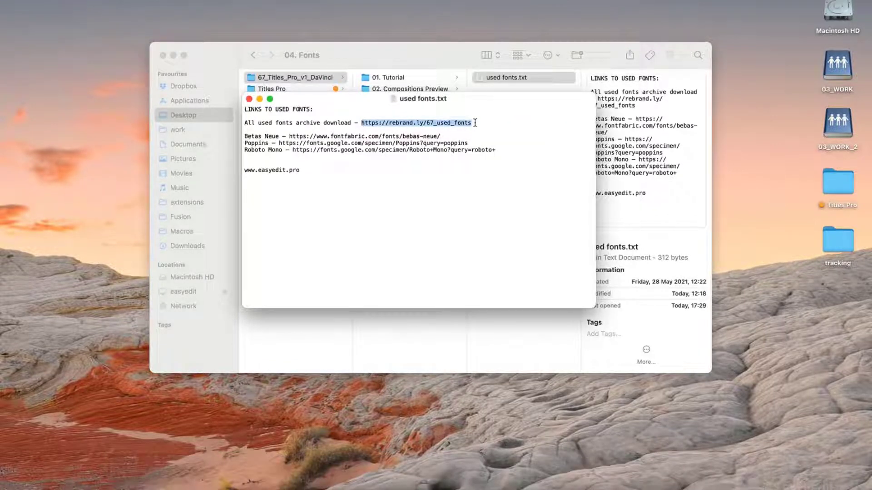
pyautogui.rightClick(461, 121)
pyautogui.click(488, 184)
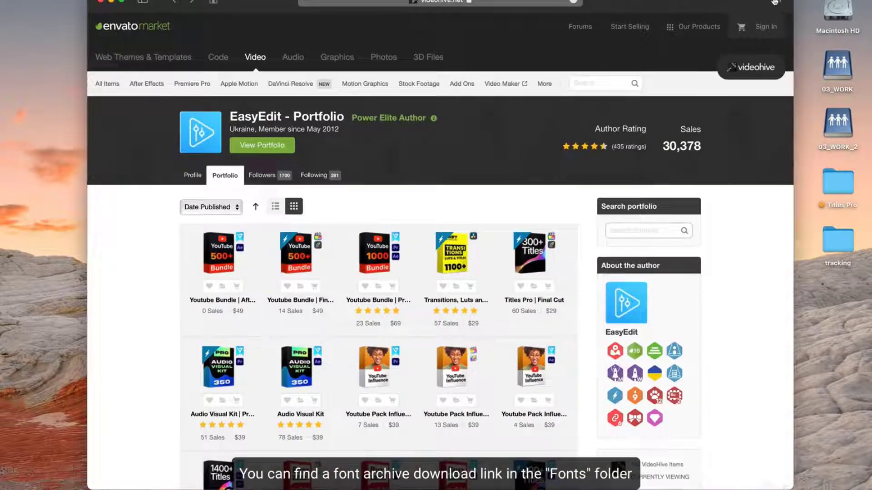
# Step: Paste and load the archive link in a new Safari tab, then close used fonts.txt
pyautogui.click(770, 3)
pyautogui.rightClick(462, 3)
pyautogui.click(482, 40)
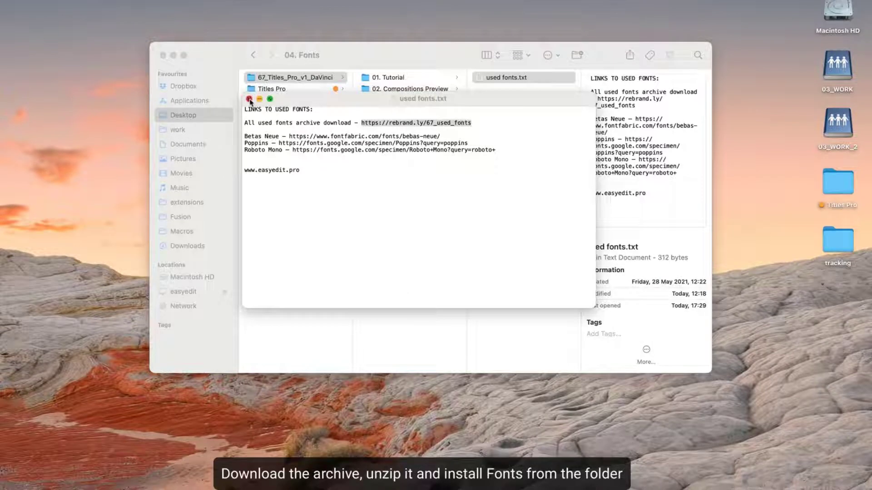
pyautogui.click(250, 99)
# Step: Unzip the downloaded used_fonts_v1.zip archive from the Downloads folder
pyautogui.click(404, 64)
pyautogui.click(205, 246)
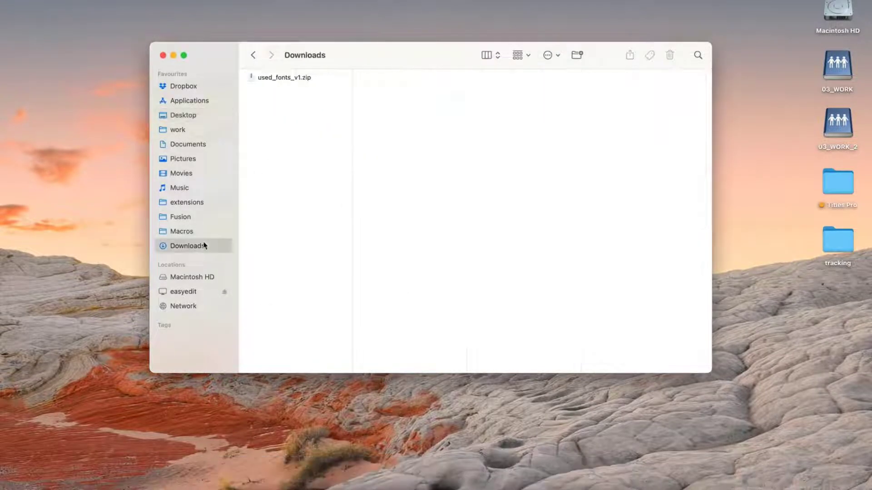
pyautogui.click(307, 80)
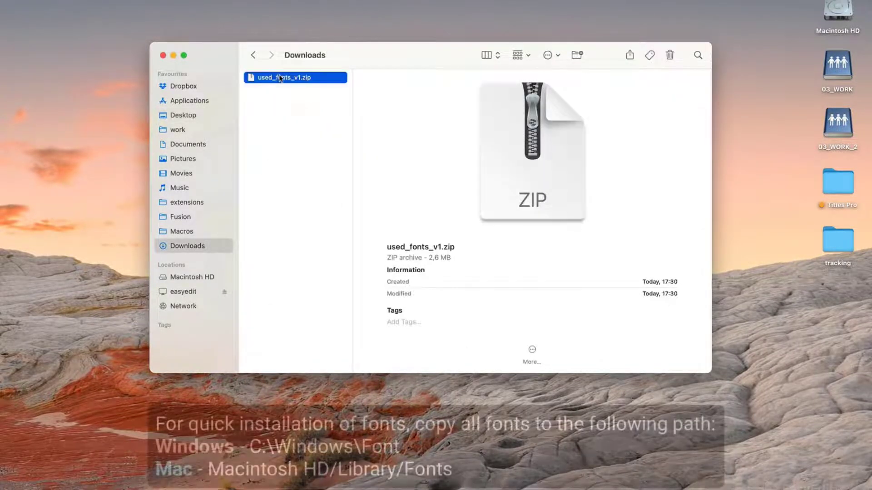
pyautogui.click(313, 78)
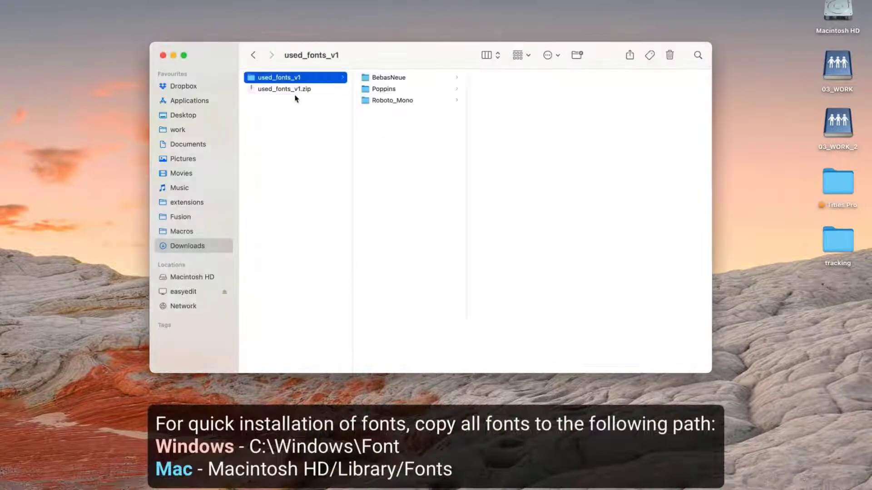
# Step: Preview the BebasNeue, Poppins and Roboto_Mono fonts, then locate EasyEdit - Titles Pro v1.drfx
pyautogui.click(410, 80)
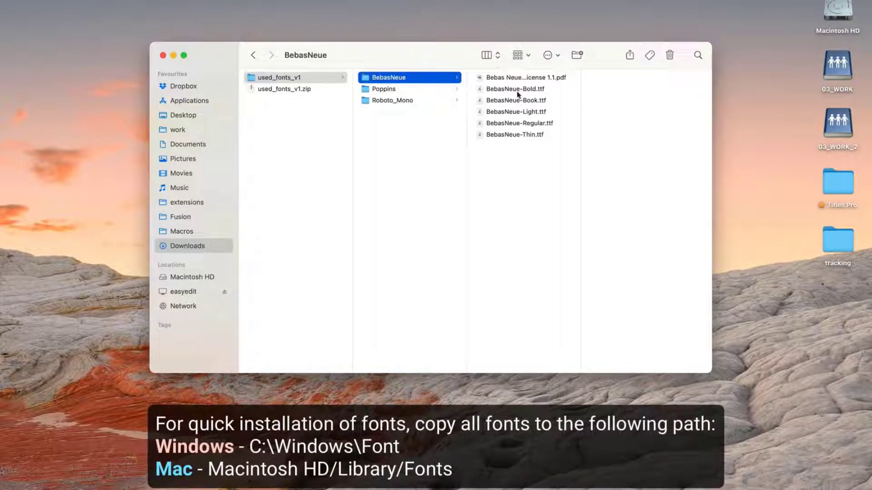
pyautogui.click(524, 91)
pyautogui.click(519, 101)
pyautogui.click(519, 113)
pyautogui.click(519, 124)
pyautogui.click(415, 89)
pyautogui.click(408, 101)
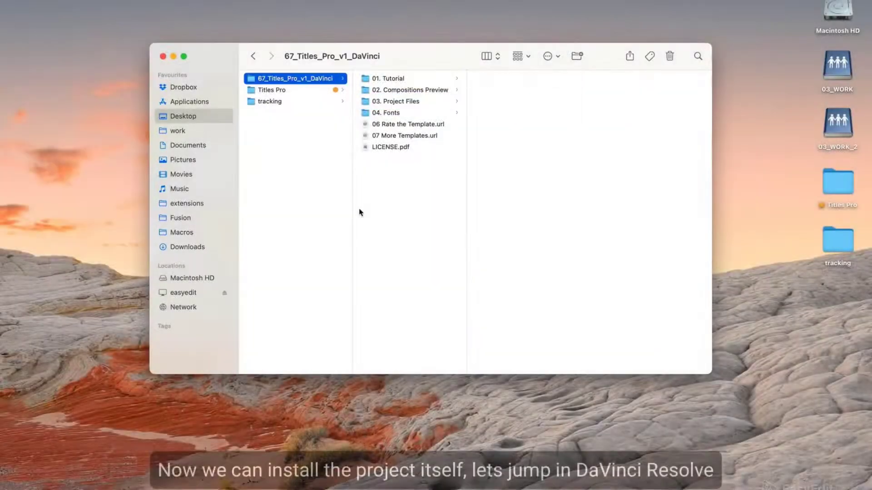
pyautogui.click(404, 103)
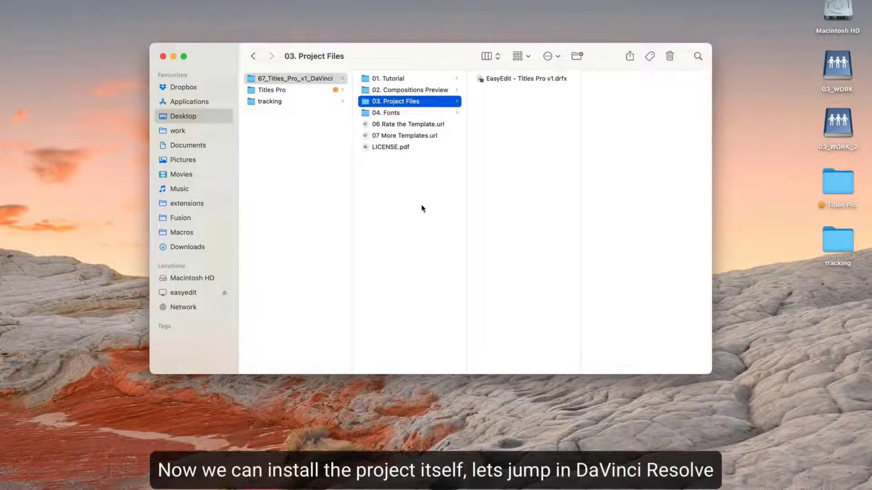
# Step: Launch DaVinci Resolve and create a new project with the trailing number removed from its name
pyautogui.click(173, 56)
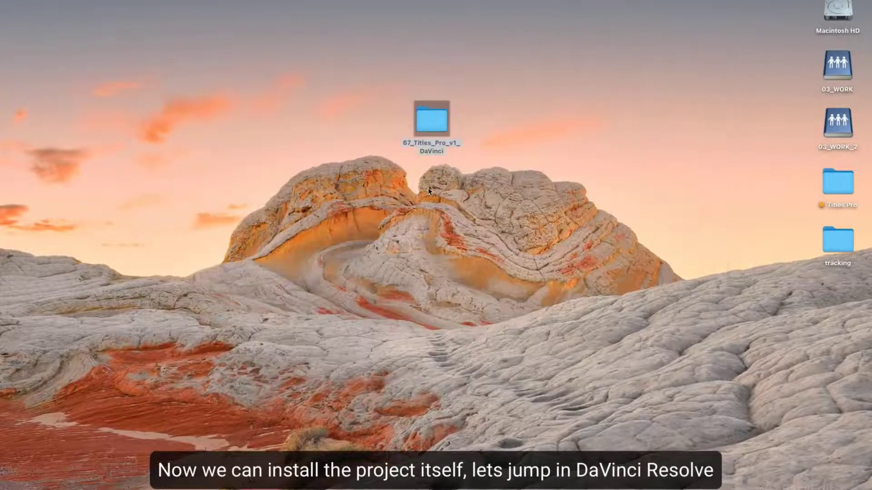
pyautogui.click(440, 482)
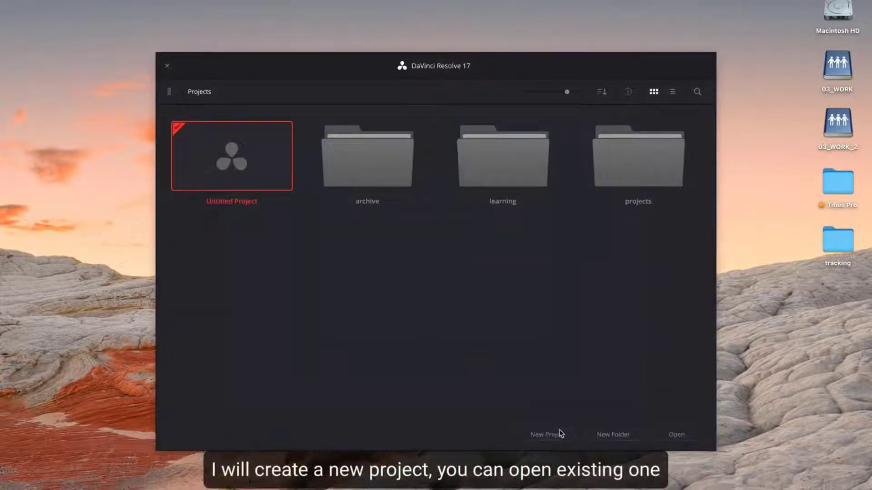
pyautogui.click(552, 436)
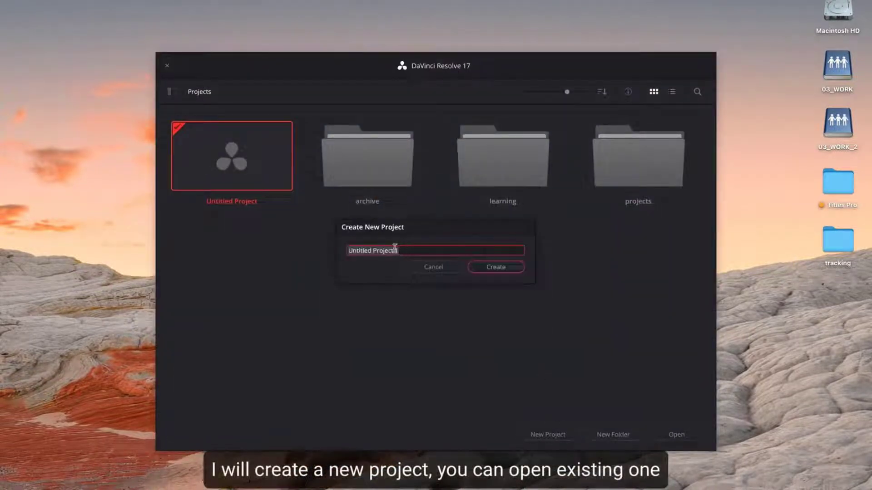
pyautogui.press('BackSpace')
pyautogui.press('BackSpace')
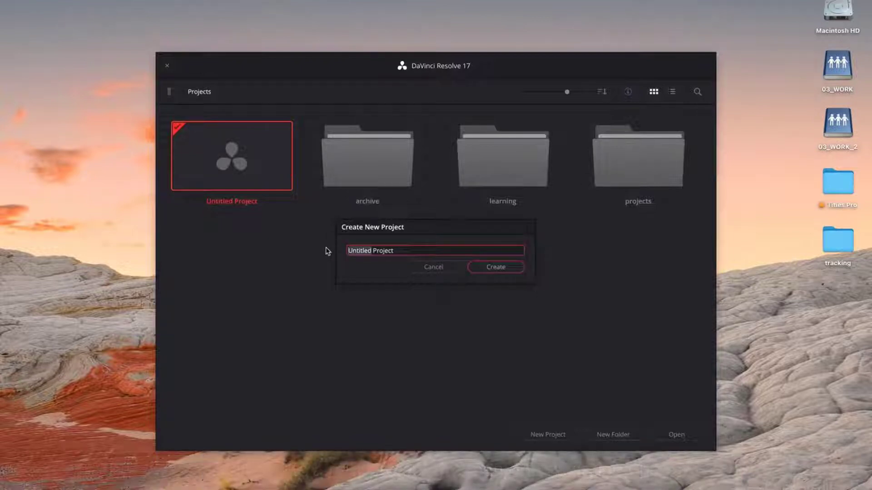
pyautogui.click(493, 268)
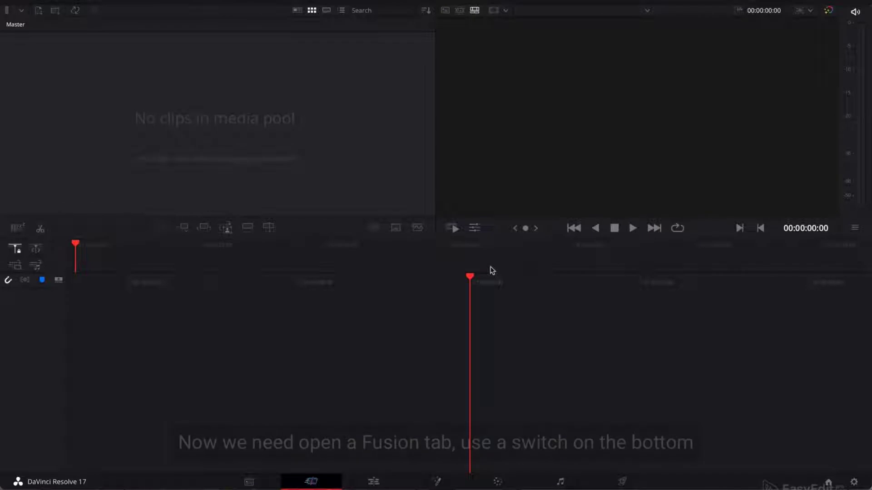
# Step: Switch to the Fusion page and show page names beside the page icons
pyautogui.click(444, 485)
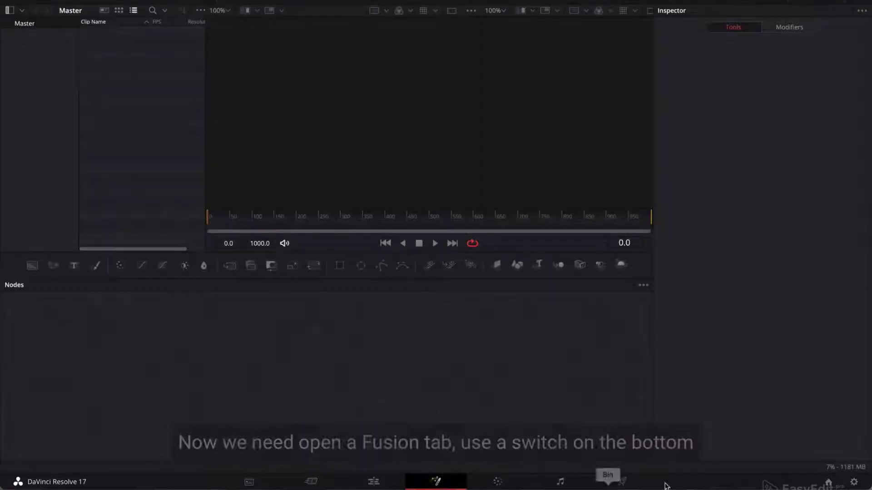
pyautogui.rightClick(661, 485)
pyautogui.click(675, 466)
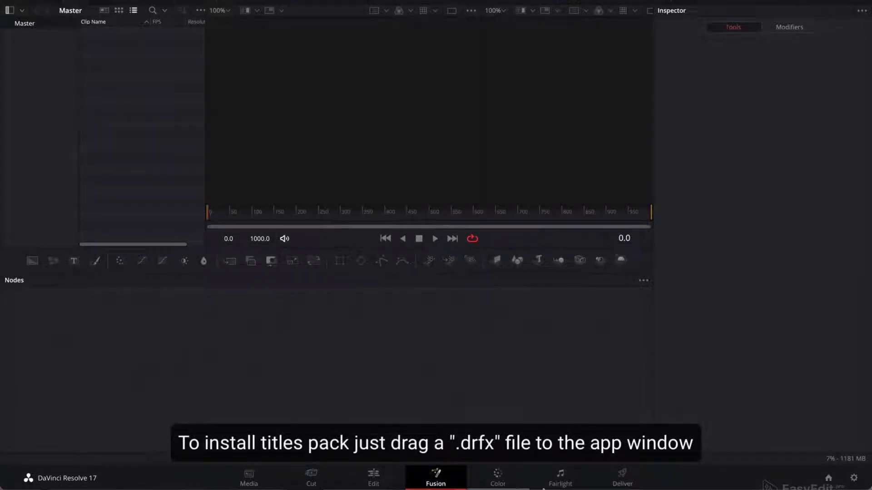
# Step: Drag EasyEdit - Titles Pro v1.drfx from Finder into Resolve and install it
pyautogui.click(586, 484)
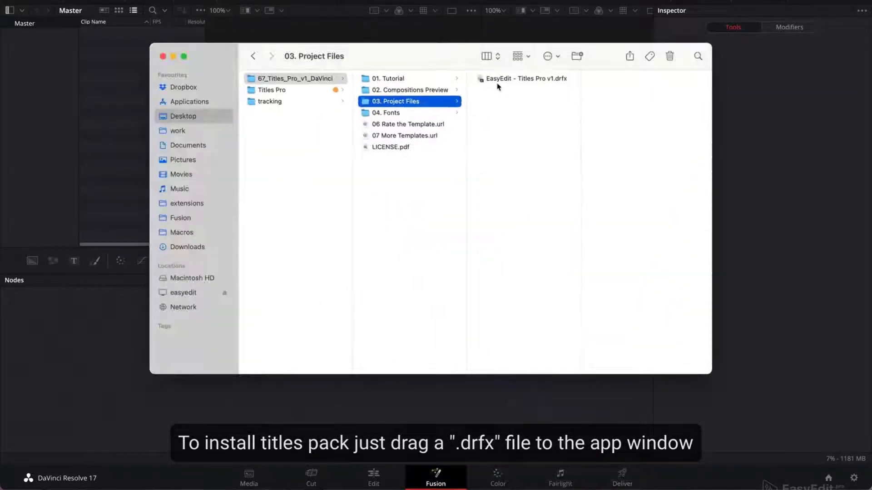
pyautogui.click(500, 79)
pyautogui.moveTo(500, 79); pyautogui.dragTo(357, 411)
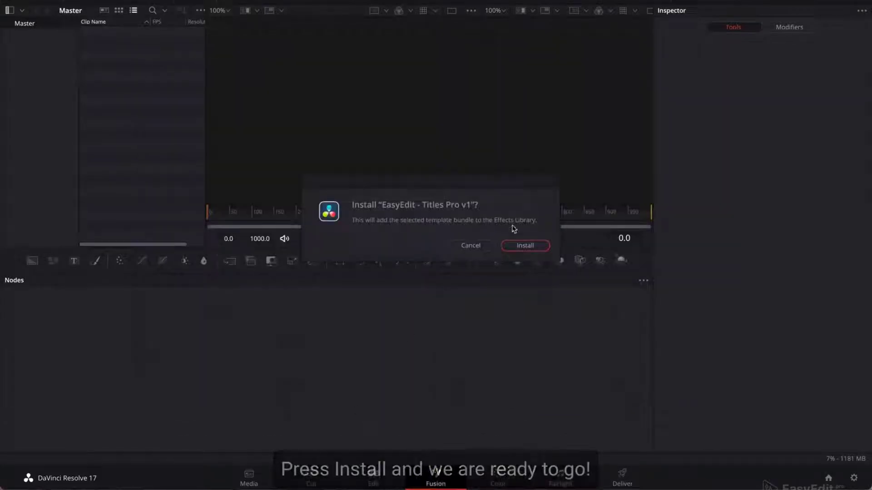
pyautogui.click(525, 246)
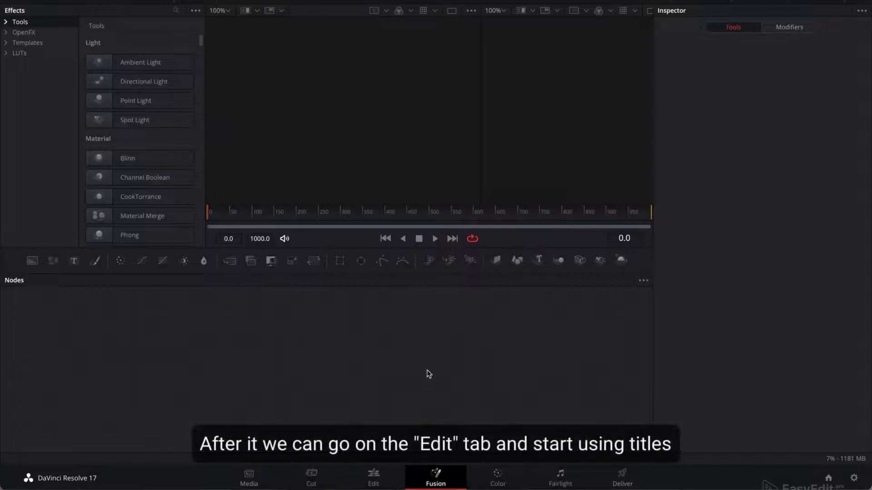
# Step: On the Edit page, expand Titles > EasyEdit - Titles Pro and scroll through its nine title categories
pyautogui.click(374, 478)
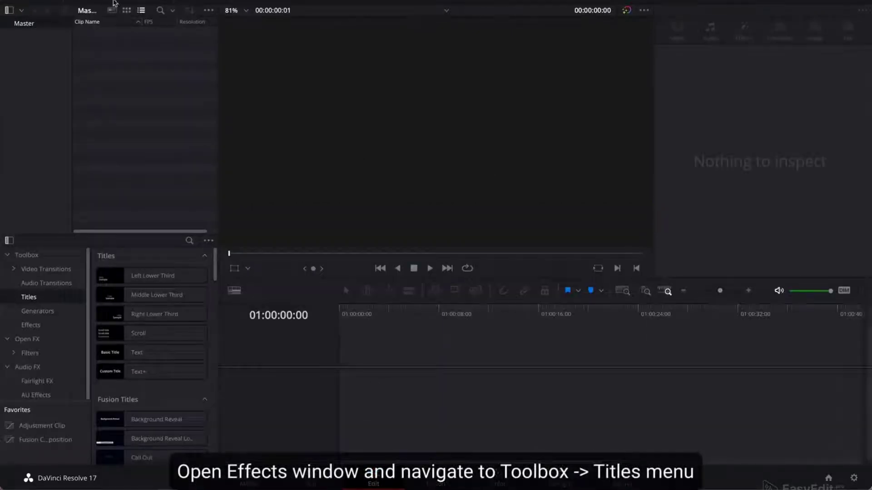
pyautogui.click(117, 1)
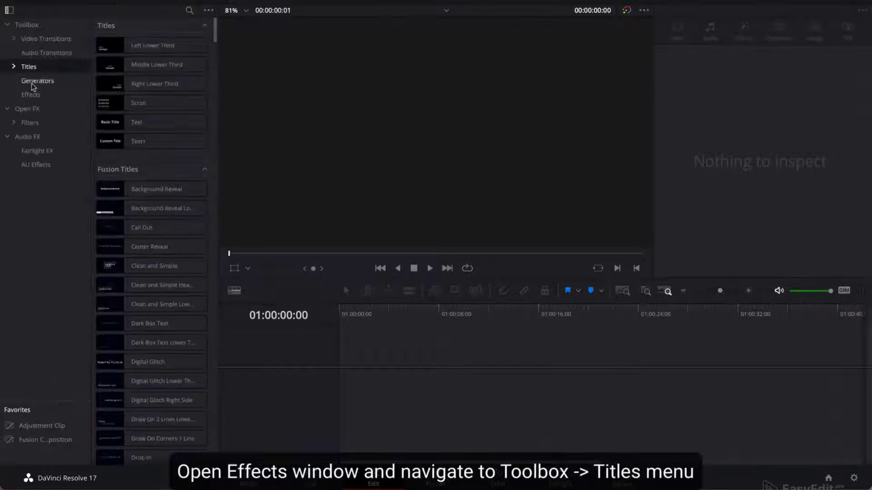
pyautogui.click(14, 67)
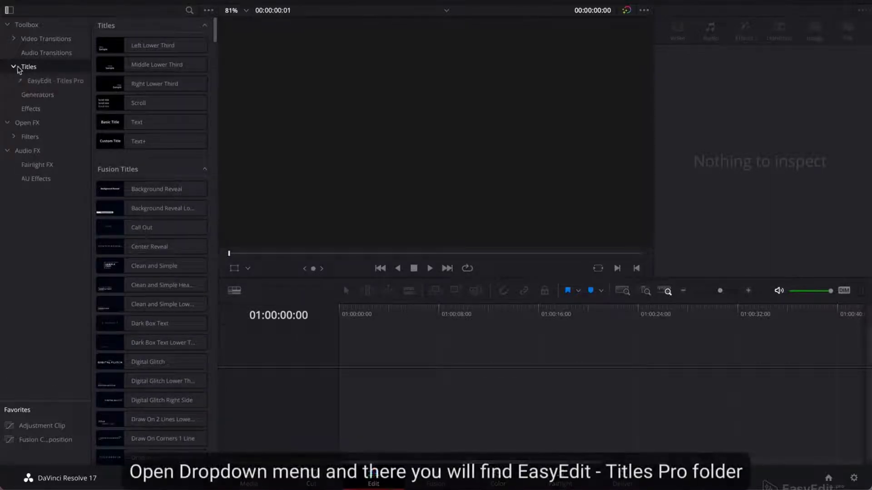
pyautogui.click(49, 83)
pyautogui.click(20, 81)
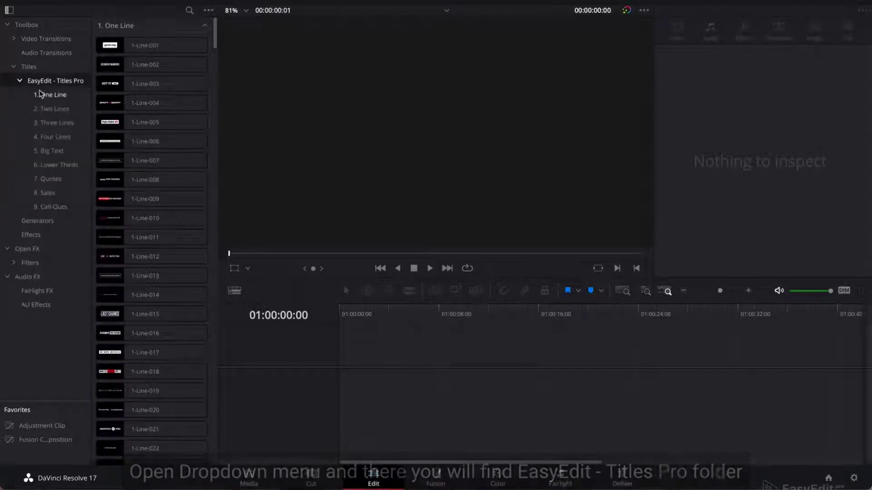
pyautogui.scroll(-10, 172, 195)
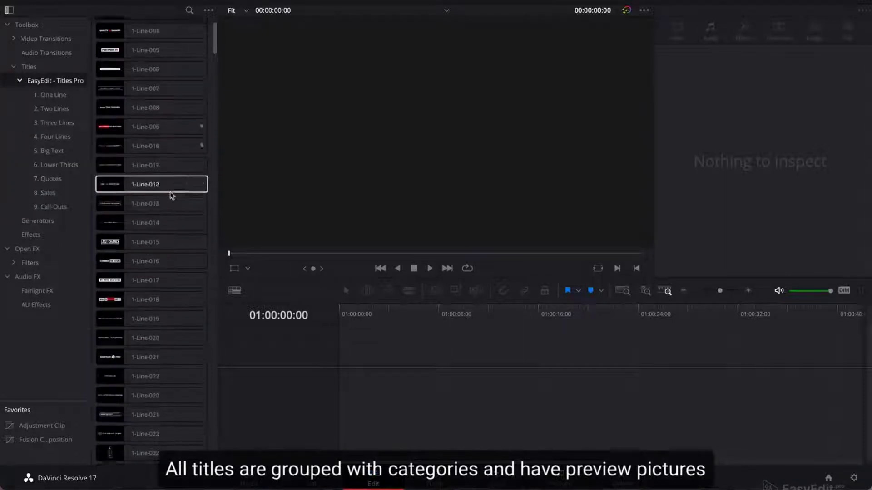
pyautogui.scroll(-10, 171, 195)
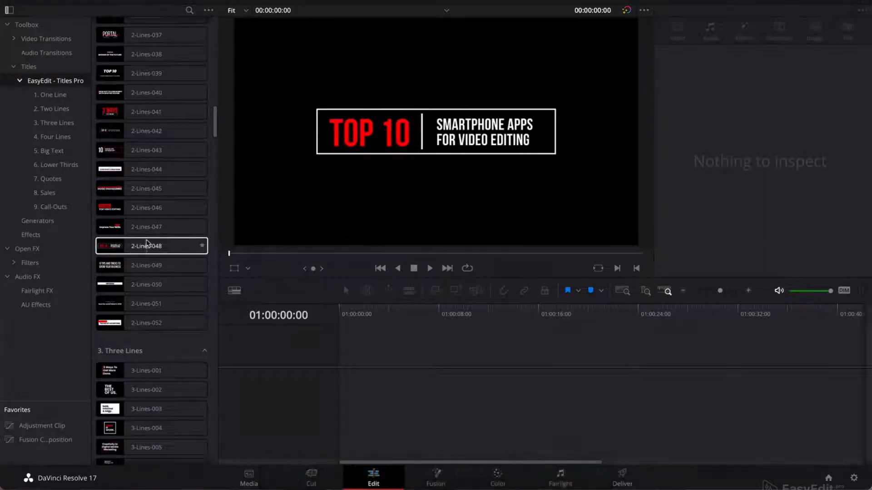
pyautogui.scroll(-15, 113, 227)
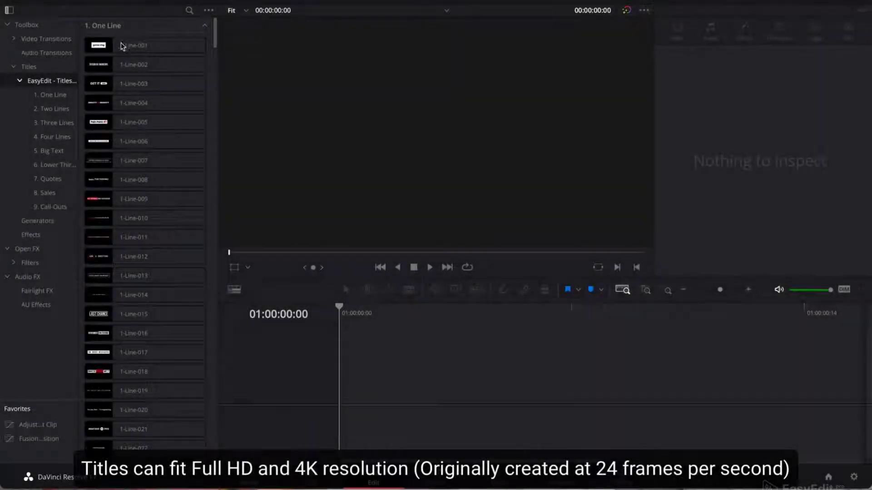
# Step: Drop the 3-Lines-005 title from Three Lines onto a new timeline and scrub its animation
pyautogui.click(123, 46)
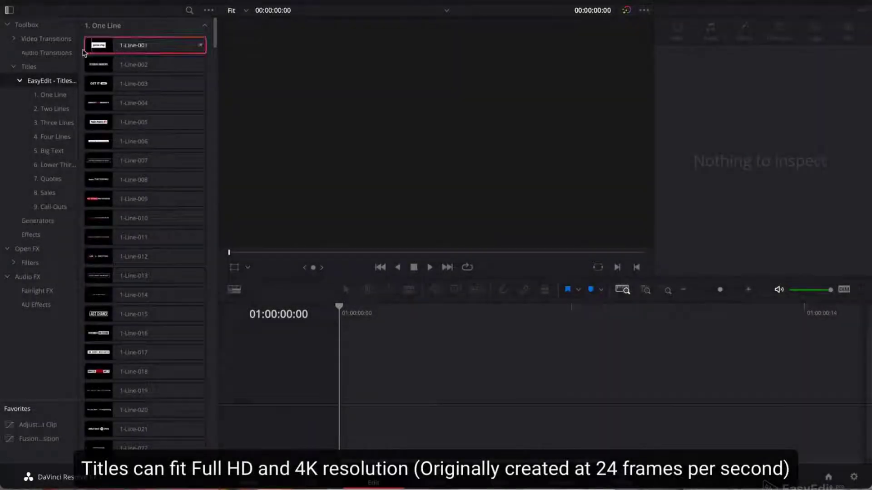
pyautogui.click(59, 121)
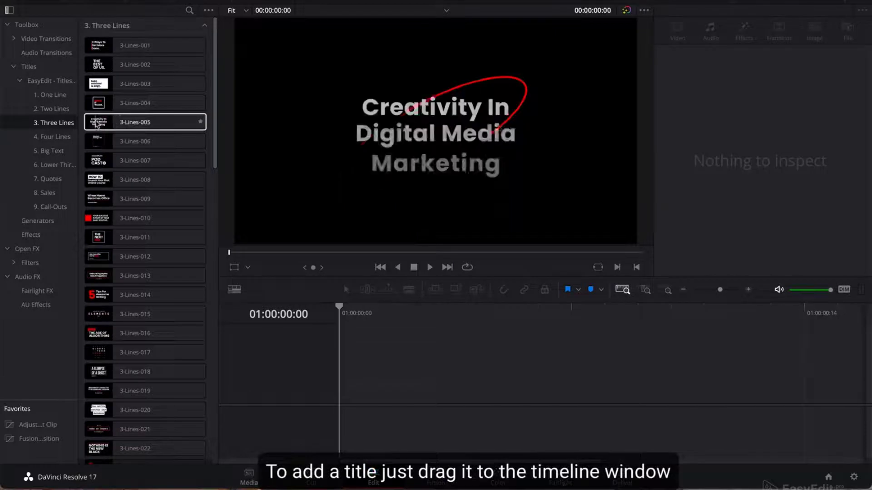
pyautogui.moveTo(135, 133); pyautogui.dragTo(352, 378)
pyautogui.click(379, 318)
pyautogui.moveTo(380, 320); pyautogui.dragTo(520, 336)
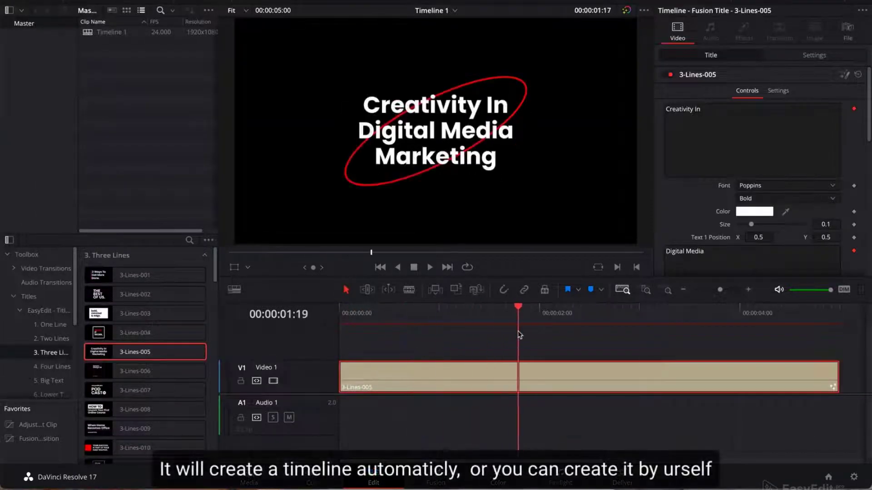
# Step: Select the title clip and expand the Inspector to edit its first text line
pyautogui.rightClick(117, 63)
pyautogui.moveTo(127, 69)
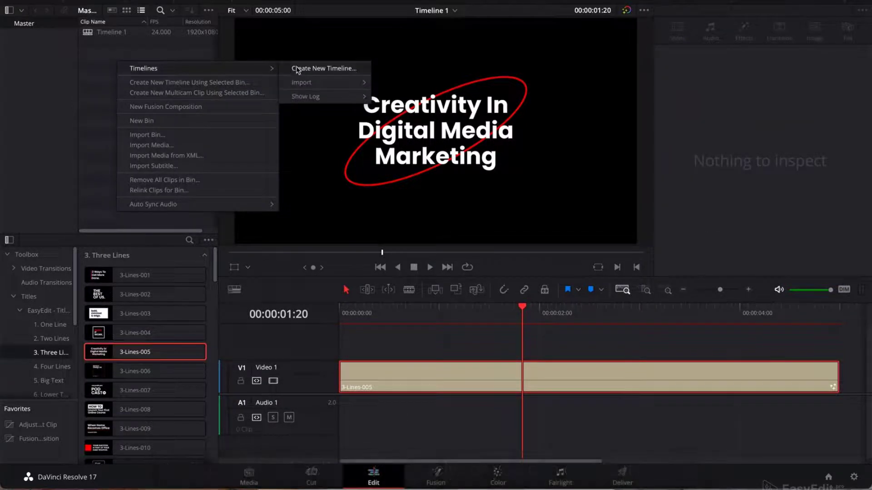
pyautogui.click(164, 50)
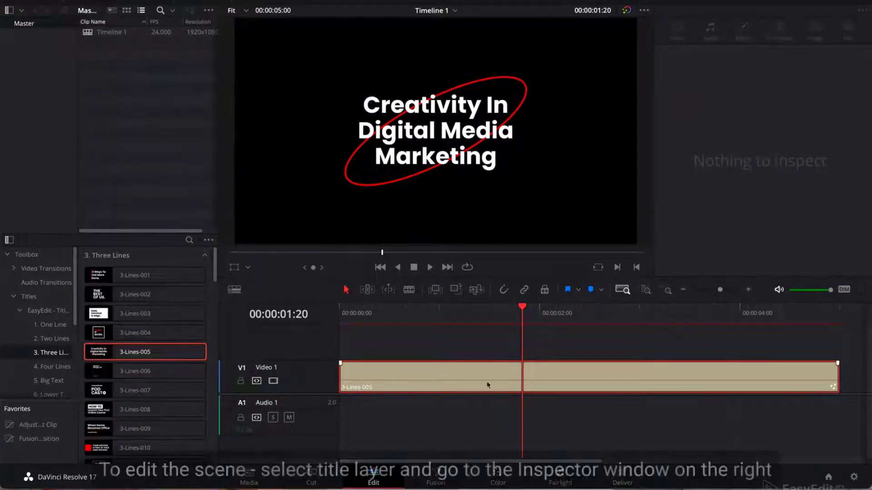
pyautogui.click(501, 382)
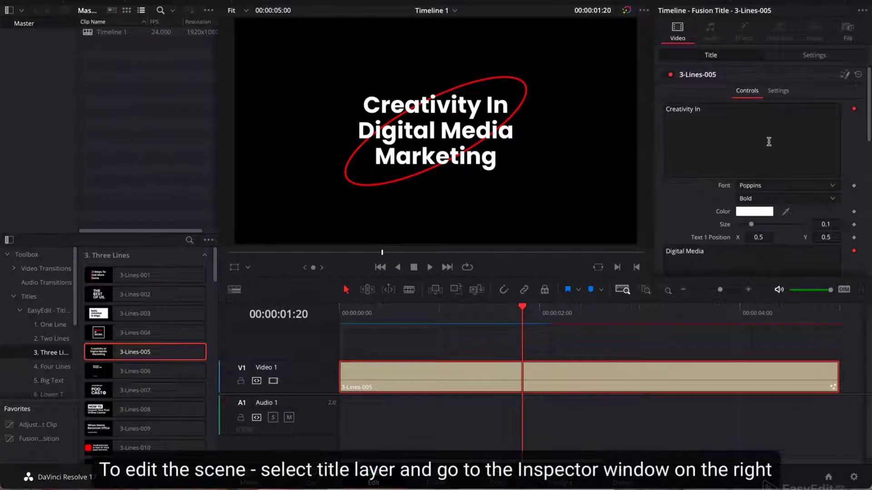
pyautogui.click(859, 3)
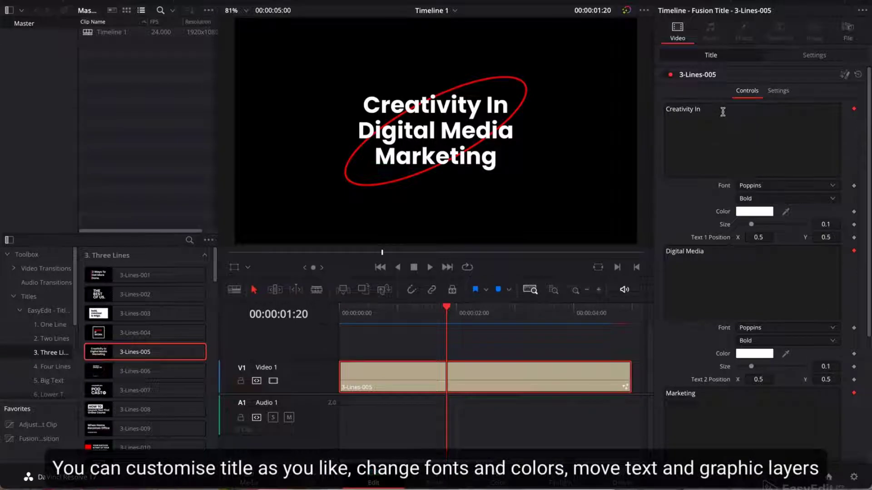
pyautogui.click(722, 112)
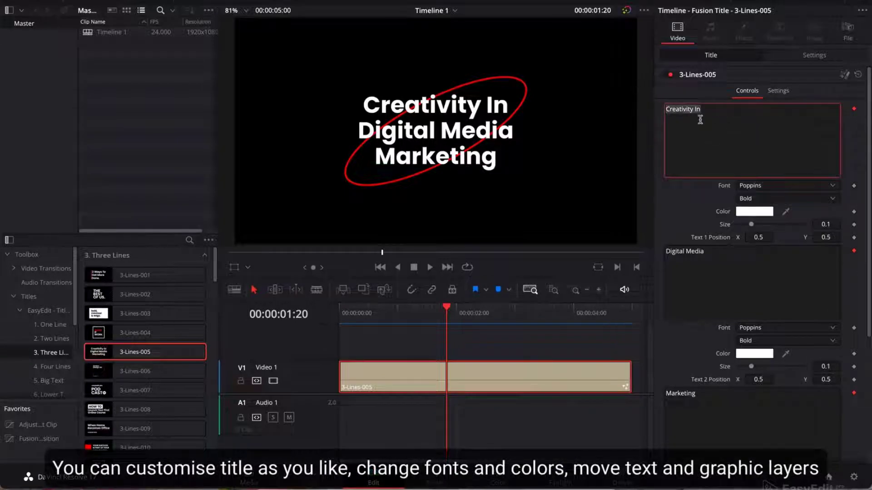
# Step: Retype the three title lines as EasyEdit, Make Nice and Templates
pyautogui.write('EasyEdit')
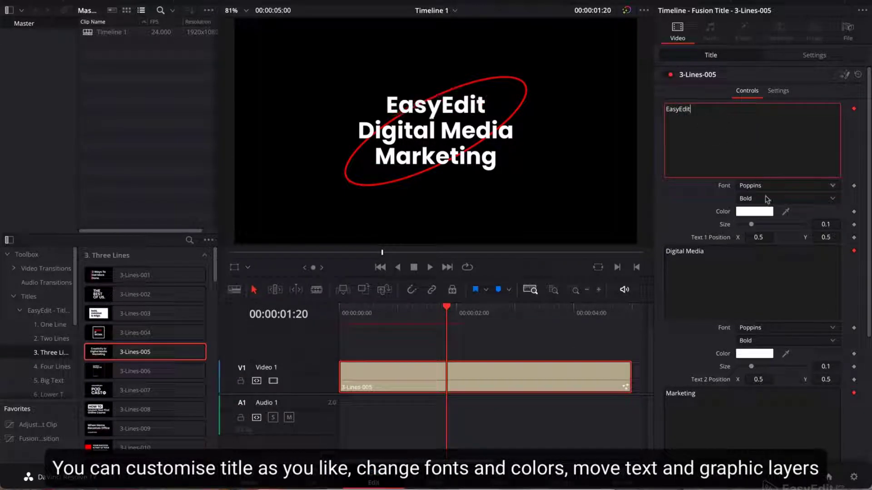
pyautogui.click(724, 265)
pyautogui.moveTo(705, 251); pyautogui.dragTo(668, 249)
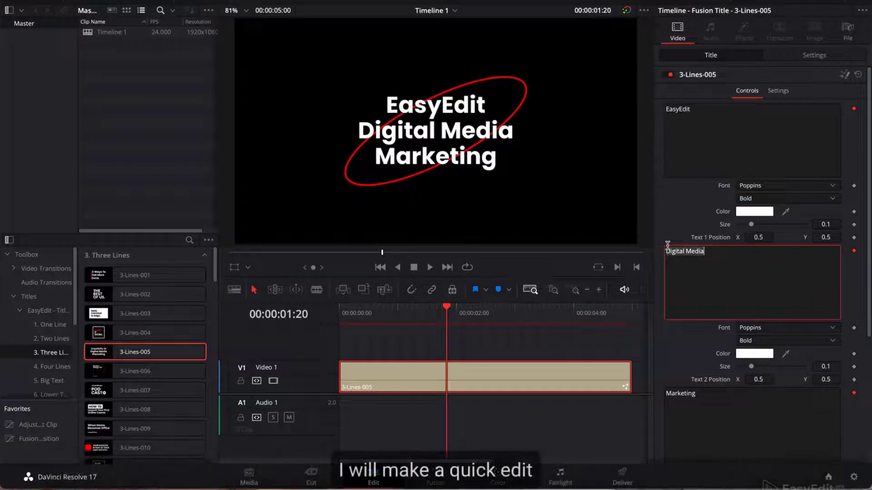
pyautogui.write('Make Nice')
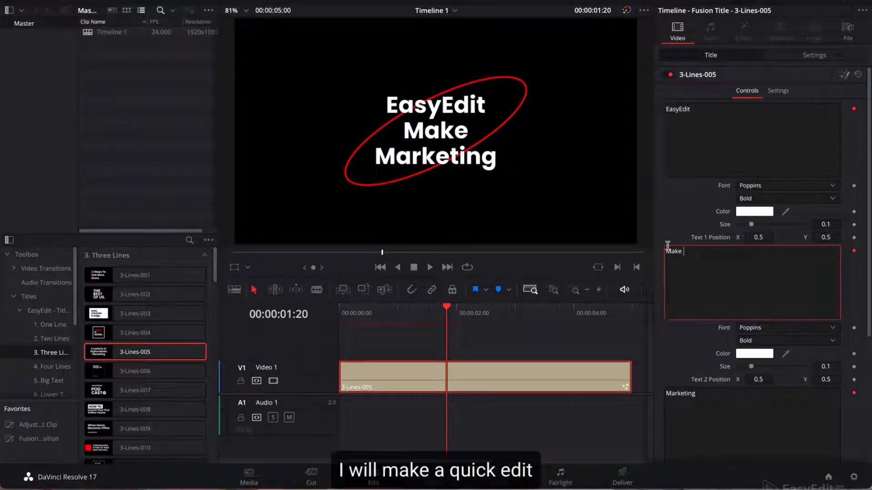
pyautogui.click(710, 413)
pyautogui.hotkey('ctrl', 'a')
pyautogui.write('Templates')
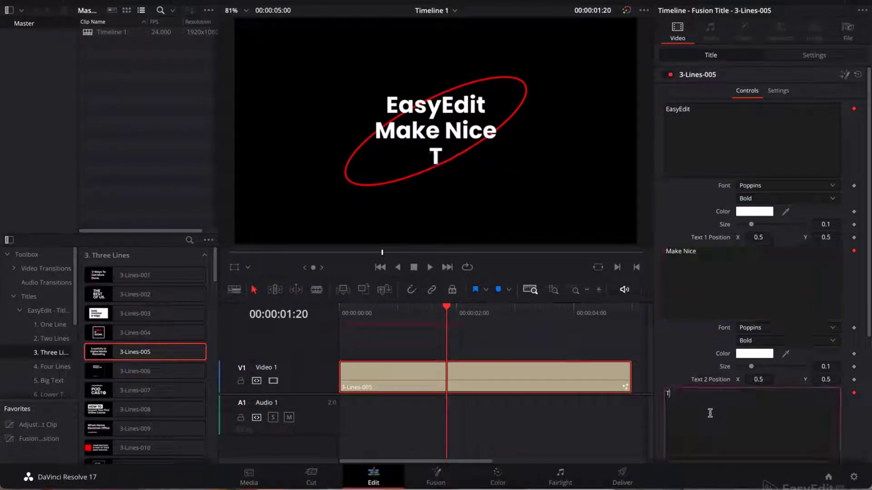
# Step: Make the ellipse blue with border width 0.00138 and shift Main Position X to 0.384
pyautogui.scroll(-5, 845, 327)
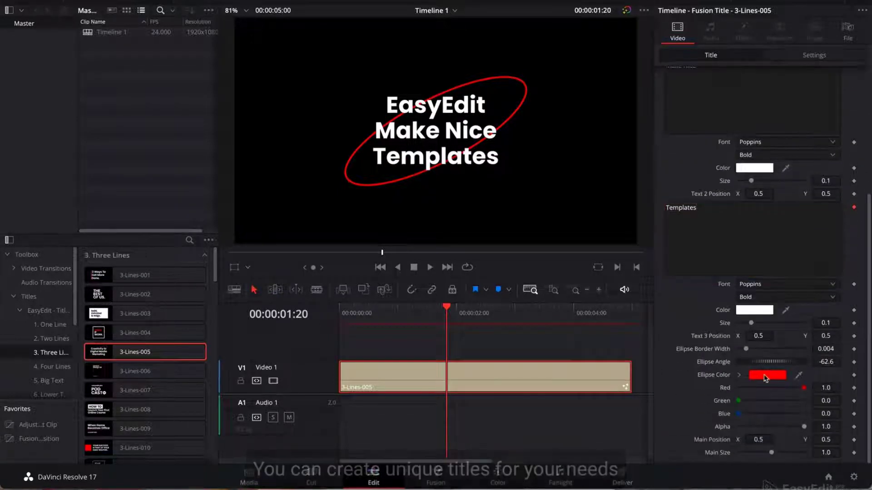
pyautogui.click(767, 375)
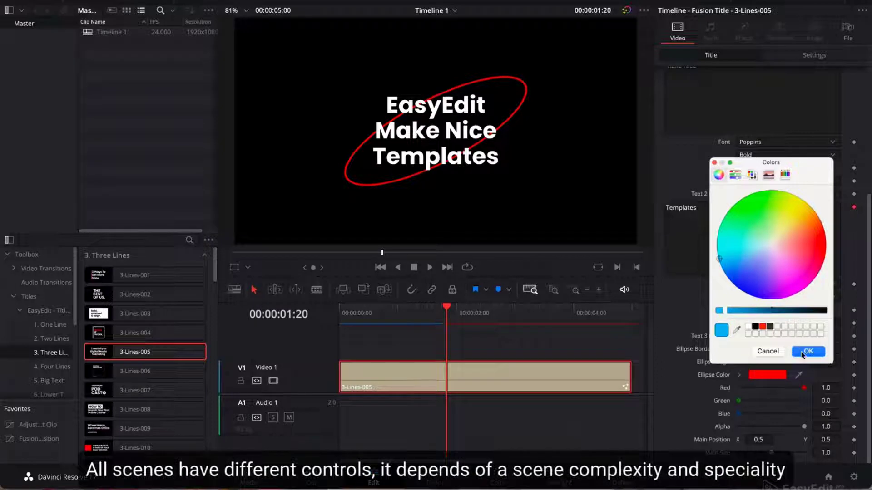
pyautogui.click(803, 352)
pyautogui.moveTo(746, 349); pyautogui.dragTo(756, 367)
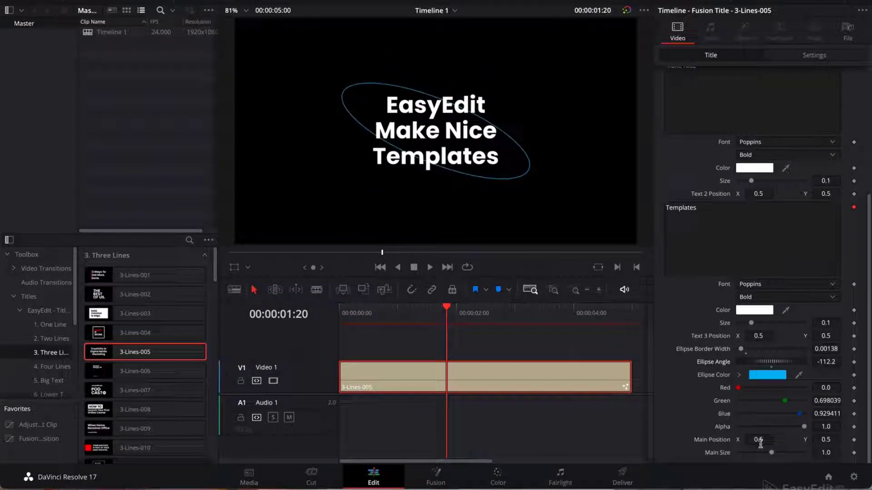
pyautogui.moveTo(763, 437); pyautogui.dragTo(771, 453)
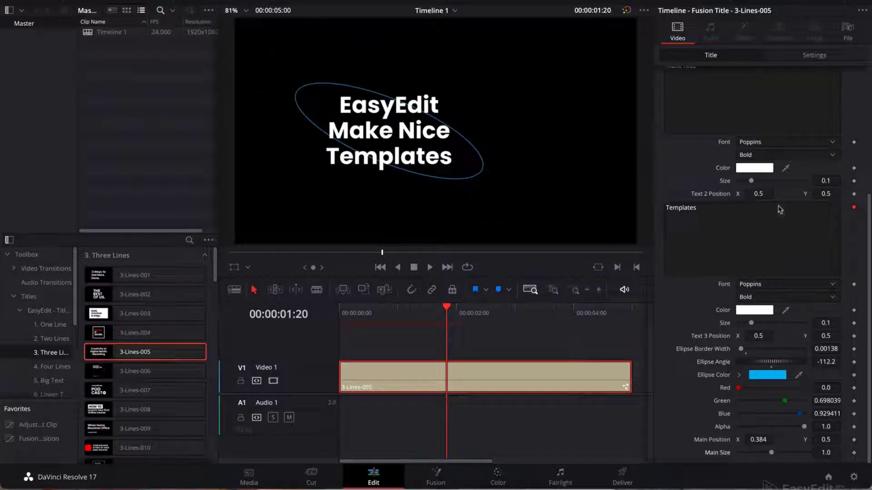
pyautogui.scroll(5, 799, 187)
pyautogui.click(831, 185)
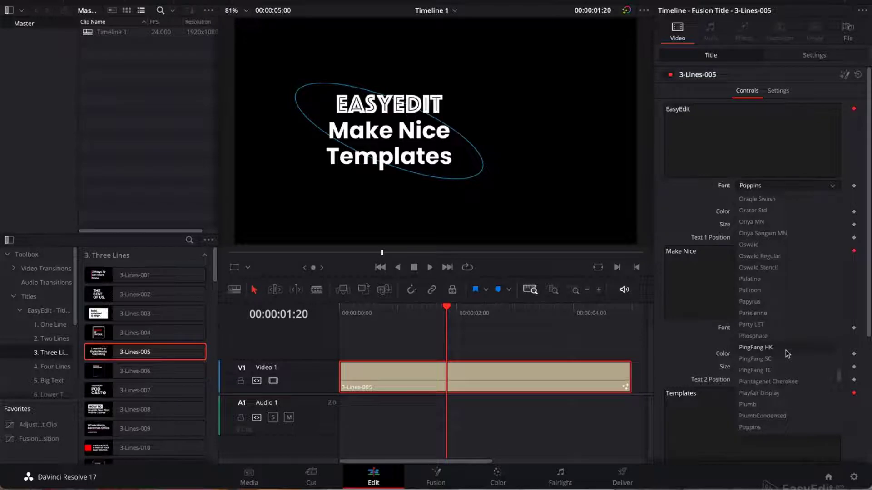
# Step: Keep the Poppins font, zoom the timeline out and collapse the Inspector
pyautogui.click(705, 204)
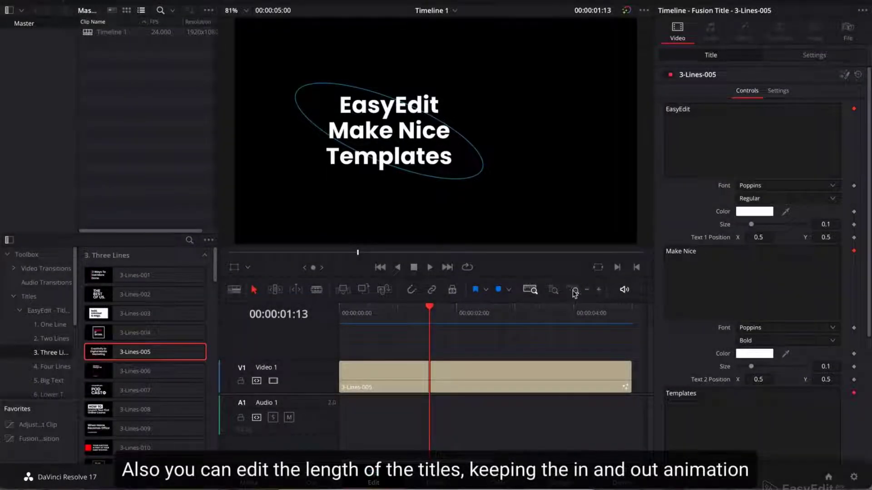
pyautogui.click(575, 291)
pyautogui.click(853, 10)
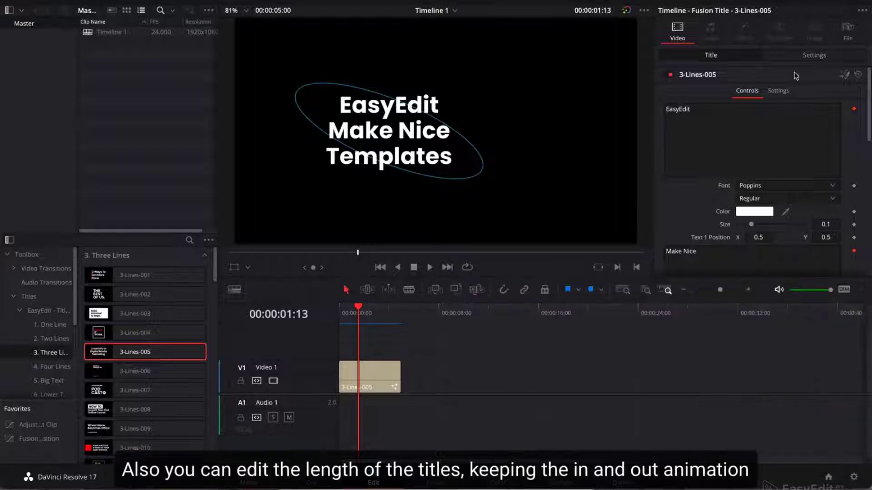
pyautogui.moveTo(366, 321); pyautogui.dragTo(396, 324)
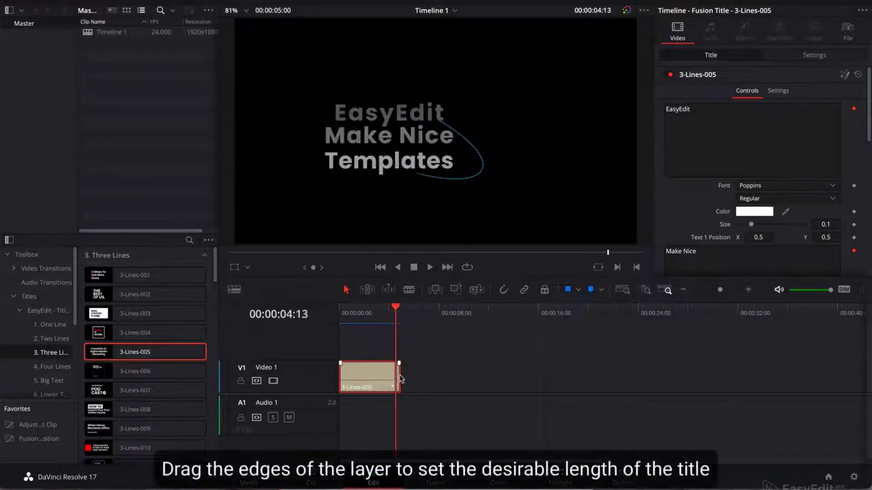
# Step: Stretch the title clip to about 14 seconds, then trim it back to about 12
pyautogui.moveTo(400, 378); pyautogui.dragTo(517, 378)
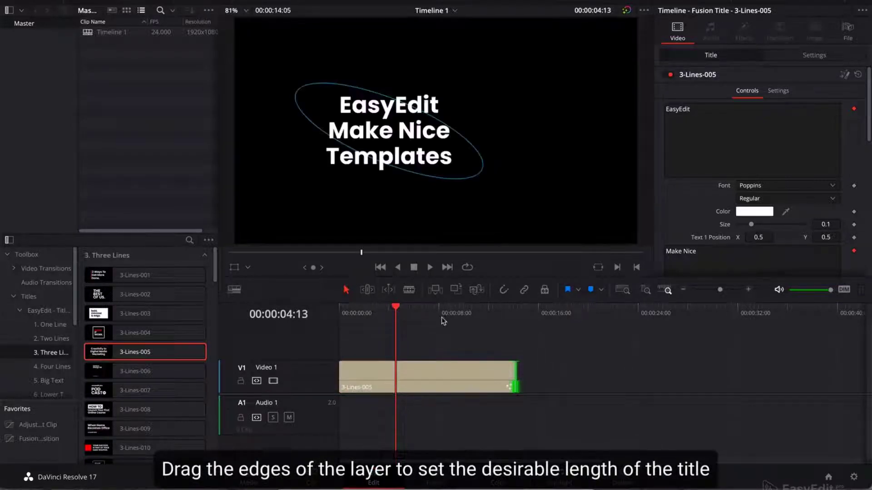
pyautogui.moveTo(401, 312); pyautogui.dragTo(471, 313)
pyautogui.moveTo(516, 382); pyautogui.dragTo(488, 383)
pyautogui.moveTo(472, 313); pyautogui.dragTo(413, 334)
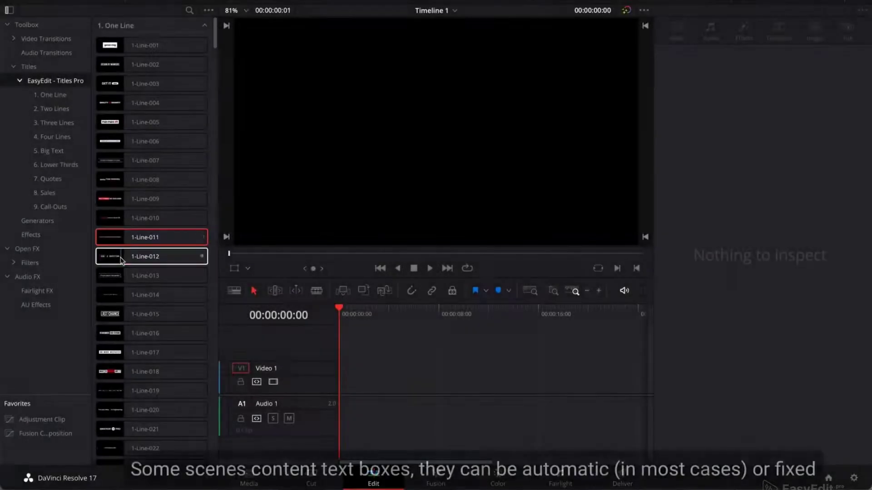
# Step: Add the 1-Line-012 title to the Video 1 track and preview ASK A QUESTION?
pyautogui.click(121, 259)
pyautogui.moveTo(136, 261); pyautogui.dragTo(363, 382)
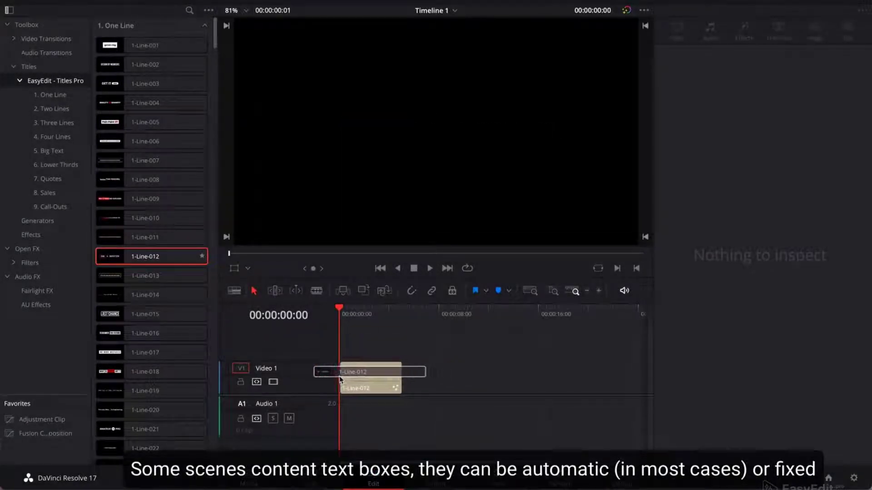
pyautogui.moveTo(339, 376); pyautogui.dragTo(339, 376)
pyautogui.moveTo(340, 312); pyautogui.dragTo(372, 319)
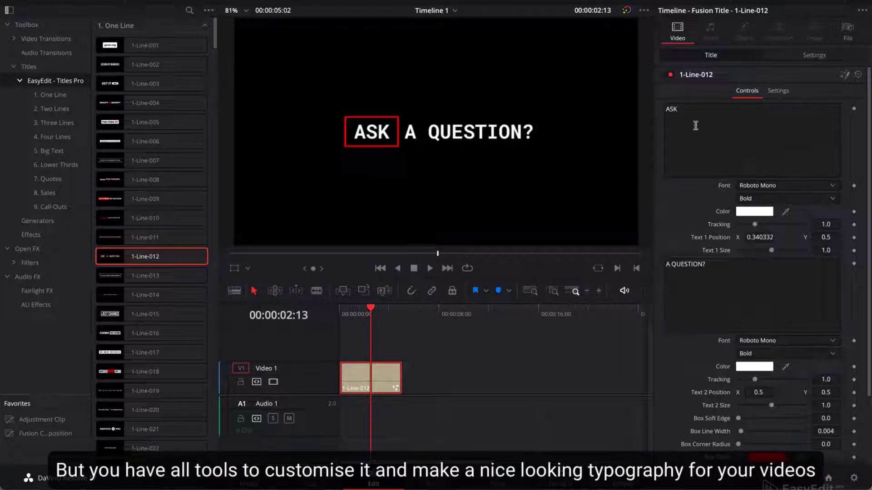
# Step: Change the boxed first-line word from ASK to ANY TEXT in the Inspector
pyautogui.press('BackSpace')
pyautogui.press('BackSpace')
pyautogui.write('NY TEXT')
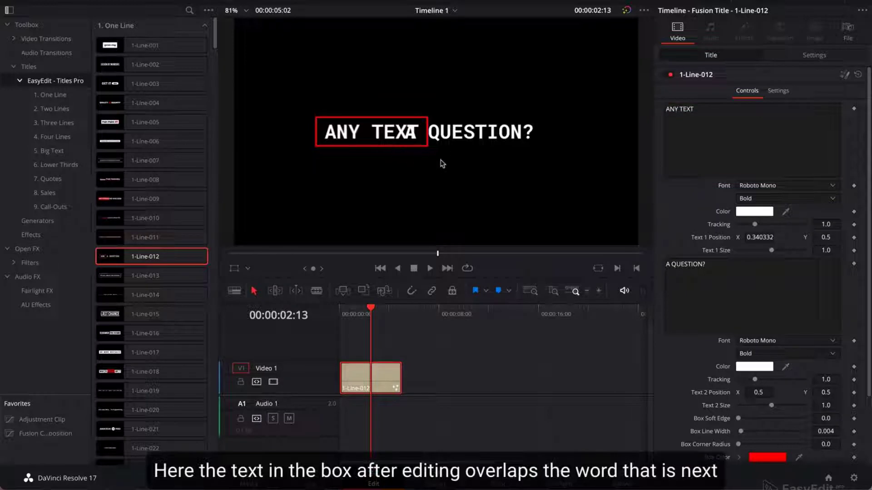
pyautogui.scroll(-3, 703, 218)
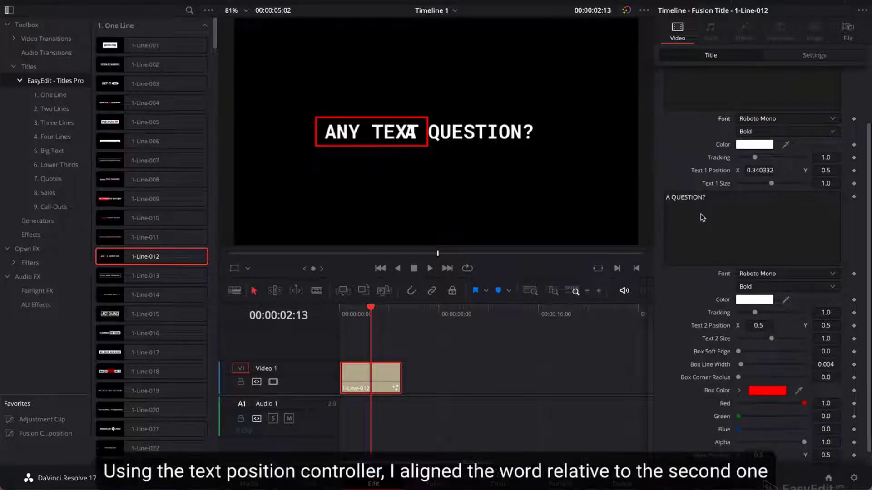
pyautogui.scroll(-1, 703, 217)
# Step: Shift ANY TEXT left, adjust the box outline thickness, nudge the title right and colour the box green
pyautogui.moveTo(760, 153); pyautogui.dragTo(726, 153)
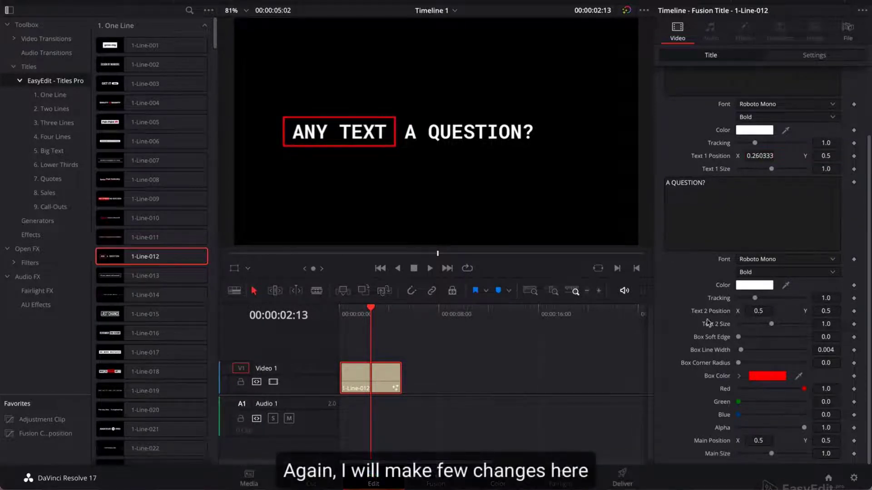
pyautogui.moveTo(741, 352)
pyautogui.mouseDown()
pyautogui.moveTo(755, 350)
pyautogui.moveTo(740, 351)
pyautogui.moveTo(740, 338)
pyautogui.mouseUp()
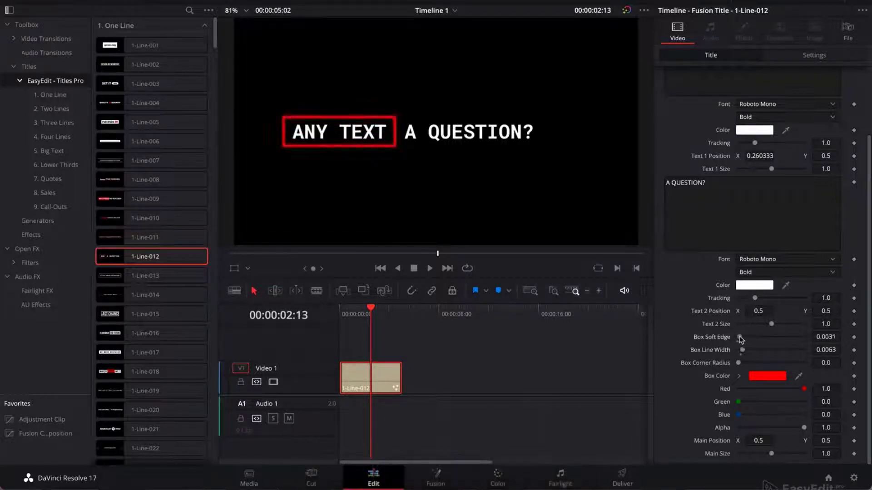
pyautogui.moveTo(758, 441); pyautogui.dragTo(776, 441)
pyautogui.click(767, 376)
pyautogui.click(809, 352)
# Step: Play the title animation from the start, then preview the Call-Out-003-R title
pyautogui.press('Home')
pyautogui.press('space')
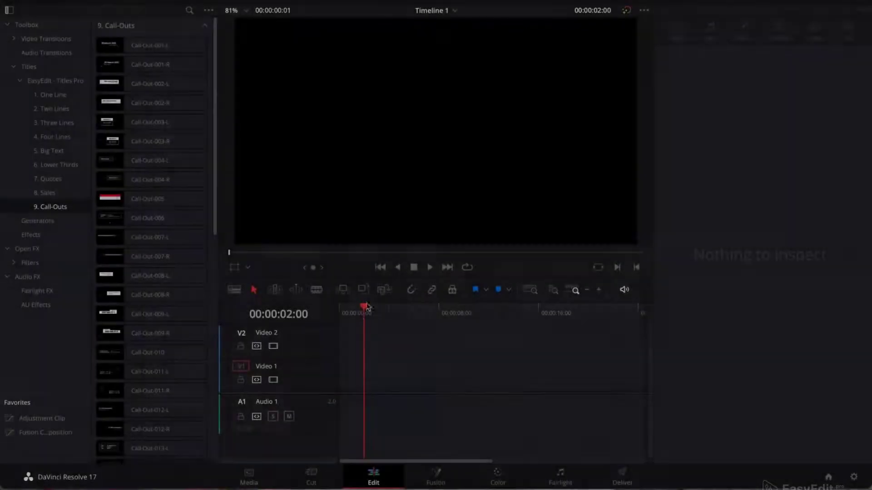
pyautogui.moveTo(367, 307); pyautogui.dragTo(327, 321)
pyautogui.click(141, 141)
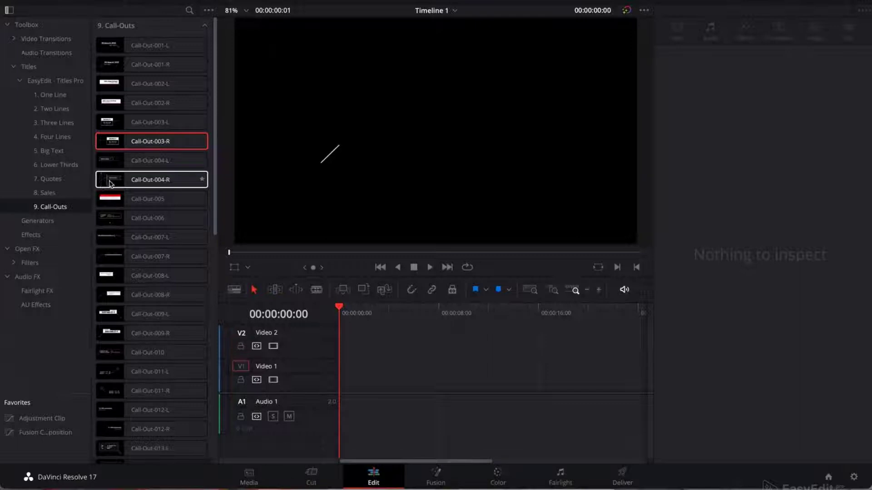
# Step: Place Call-Out-003-R on Video 1 and set its main colour to yellow
pyautogui.scroll(-5, 118, 272)
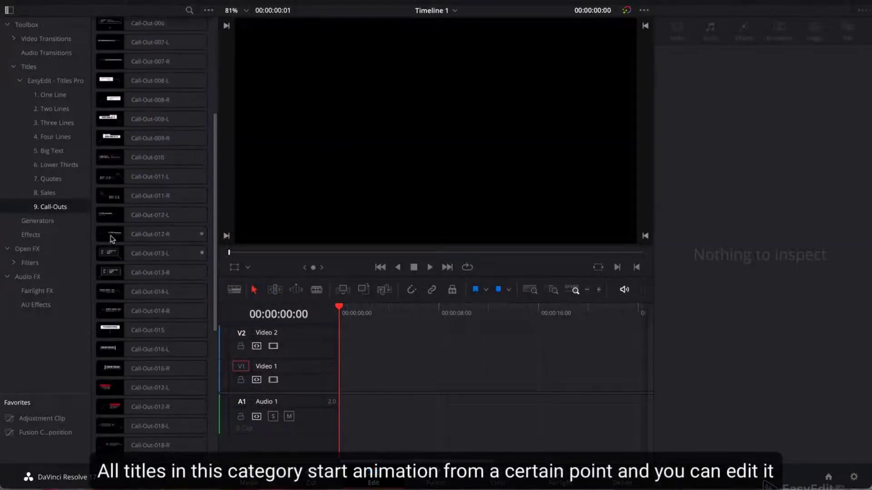
pyautogui.scroll(5, 157, 194)
pyautogui.moveTo(191, 142); pyautogui.dragTo(363, 373)
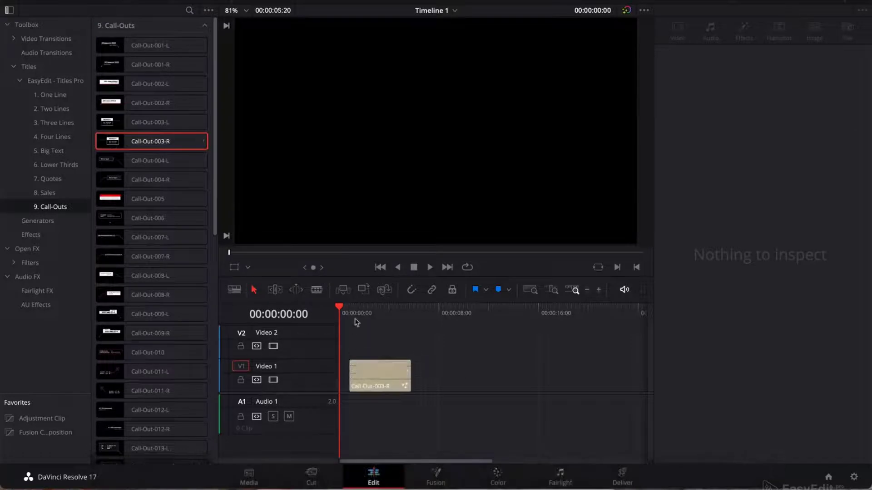
pyautogui.moveTo(355, 313); pyautogui.dragTo(389, 315)
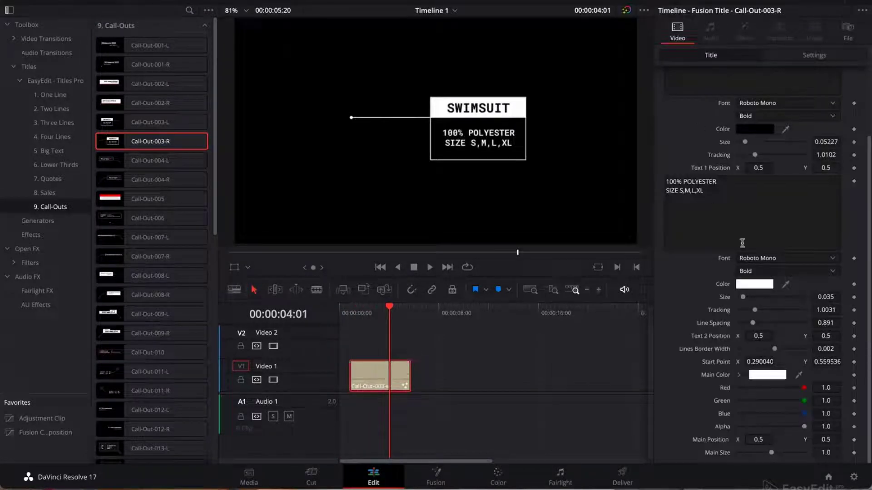
pyautogui.click(780, 375)
pyautogui.click(809, 352)
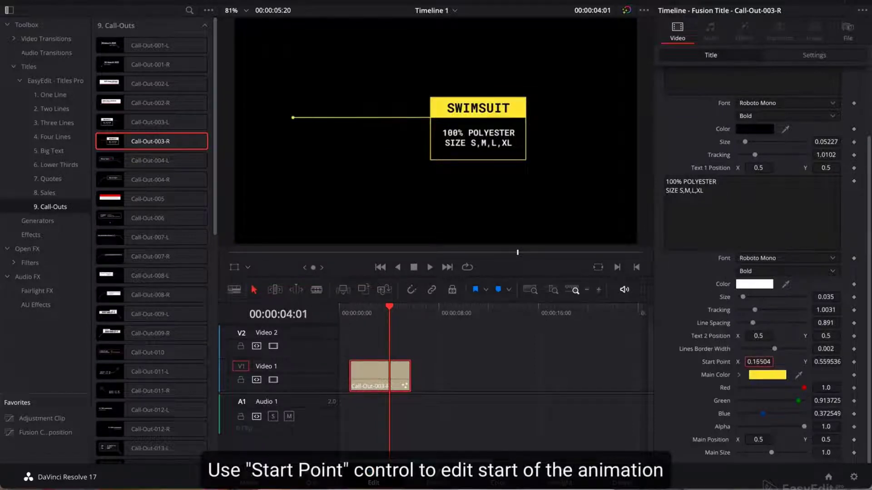
# Step: Move the call-out line's start point down and left to 0.144491, 0.391188 using the Fusion overlay
pyautogui.moveTo(827, 362); pyautogui.dragTo(818, 362)
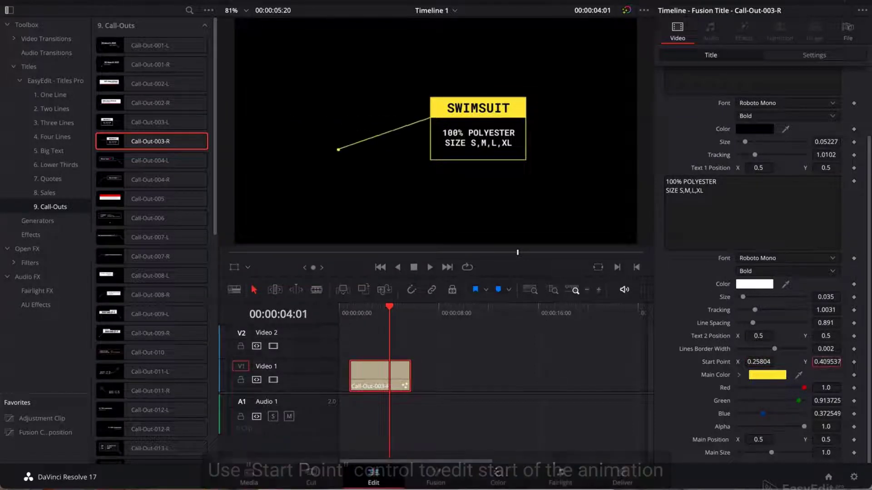
pyautogui.click(248, 268)
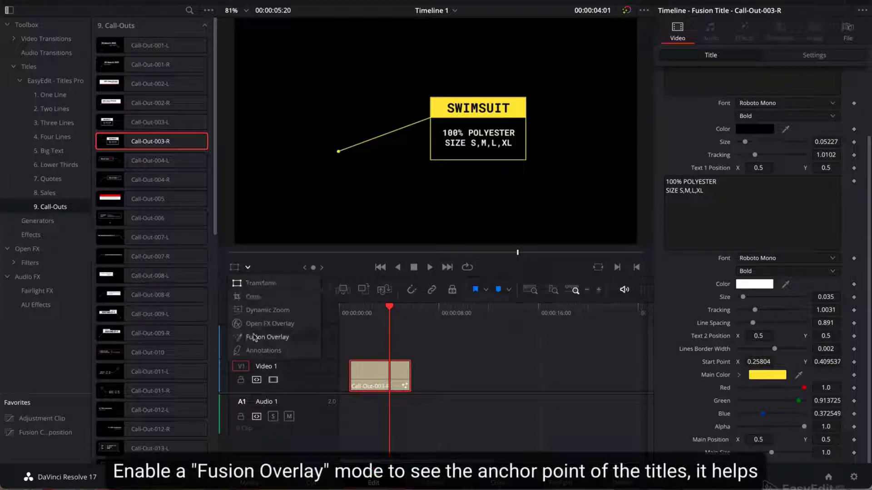
pyautogui.click(268, 336)
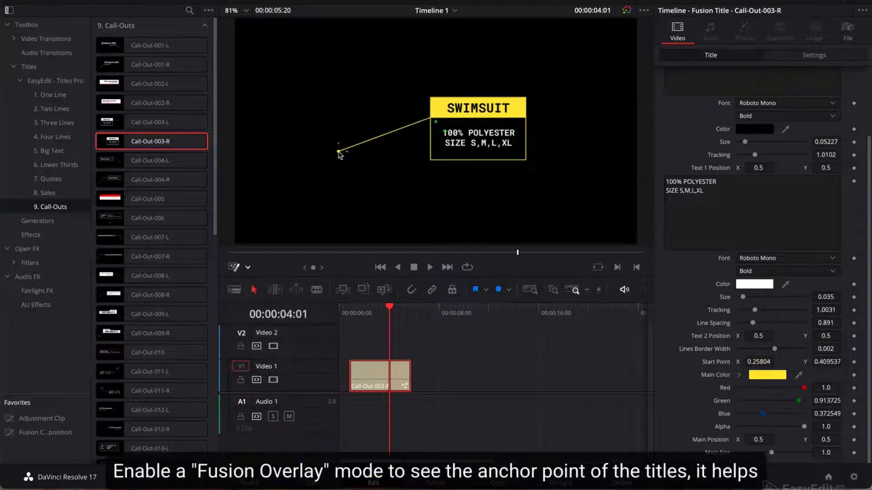
pyautogui.moveTo(337, 188); pyautogui.dragTo(293, 150)
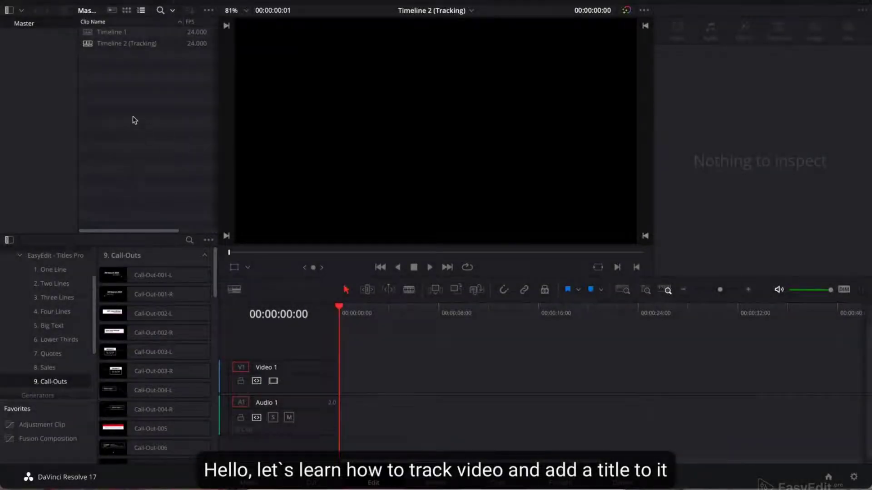
# Step: Import forest road.mp4 into the Media Pool and drop it at the start of Video 1
pyautogui.rightClick(135, 120)
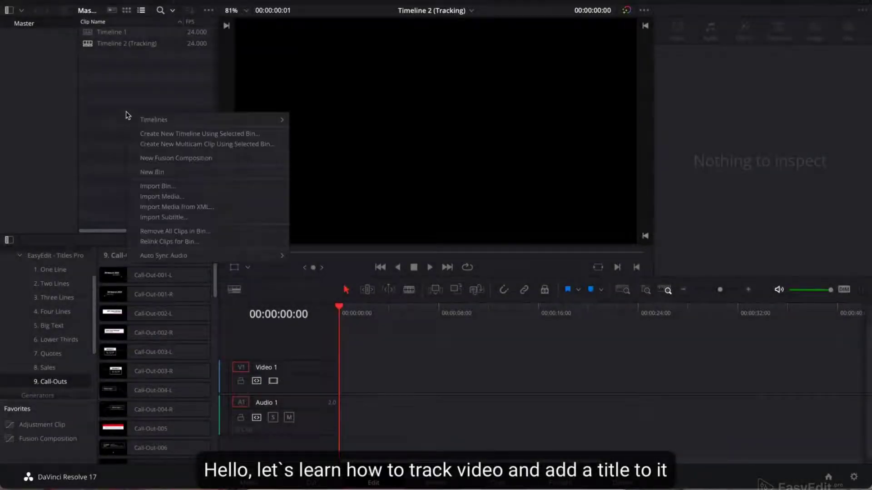
pyautogui.click(153, 199)
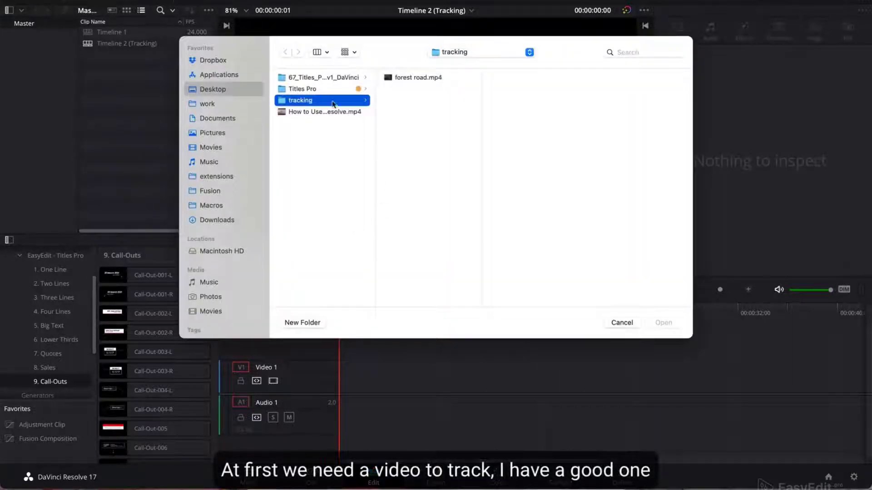
pyautogui.click(410, 78)
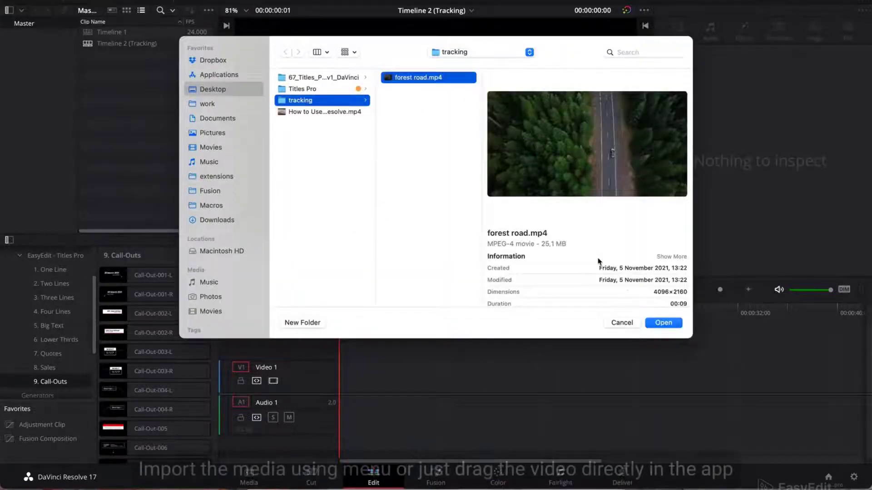
pyautogui.click(666, 325)
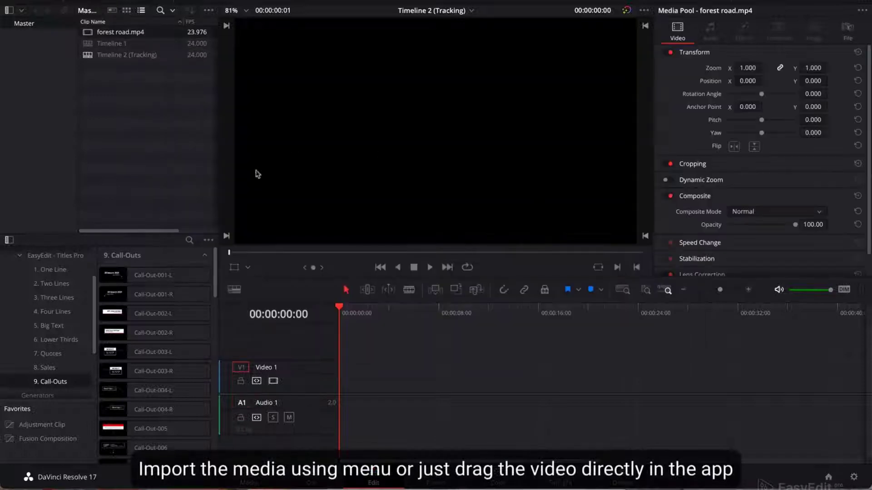
pyautogui.moveTo(89, 36); pyautogui.dragTo(338, 378)
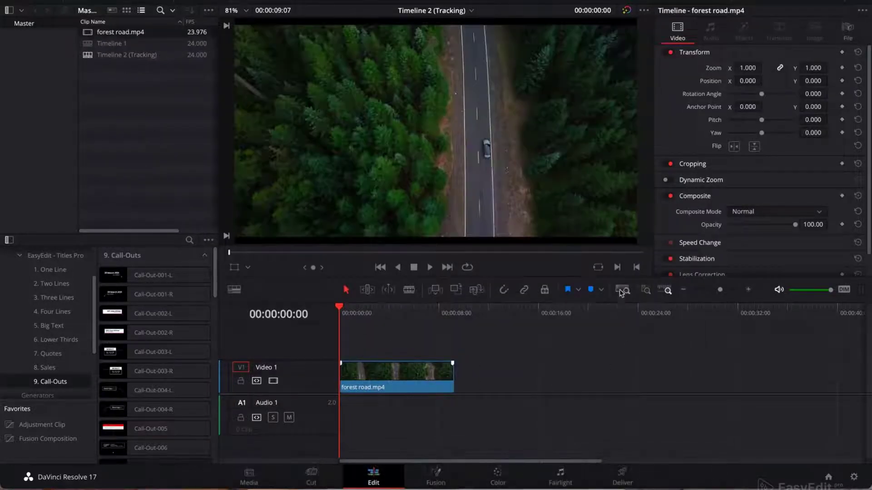
pyautogui.moveTo(404, 323); pyautogui.dragTo(420, 356)
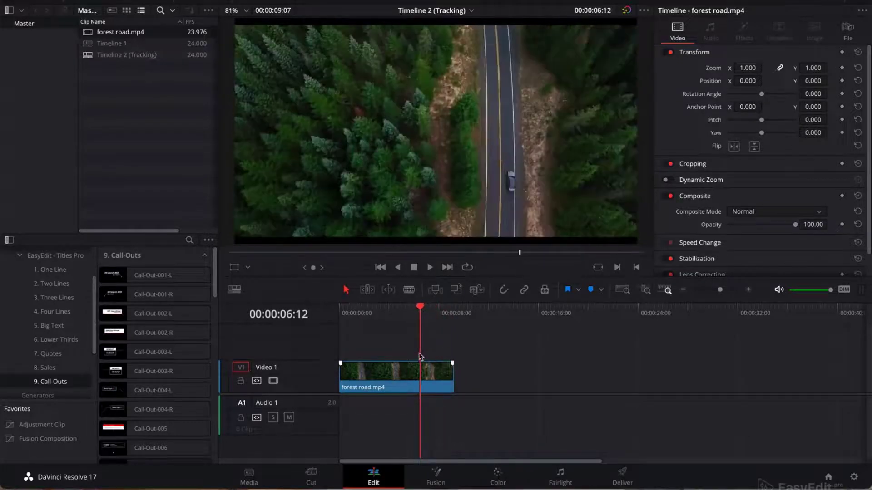
# Step: Open the forest road clip on the Fusion page, enlarge the viewer and tidy the MediaIn1 and MediaOut1 nodes
pyautogui.rightClick(394, 380)
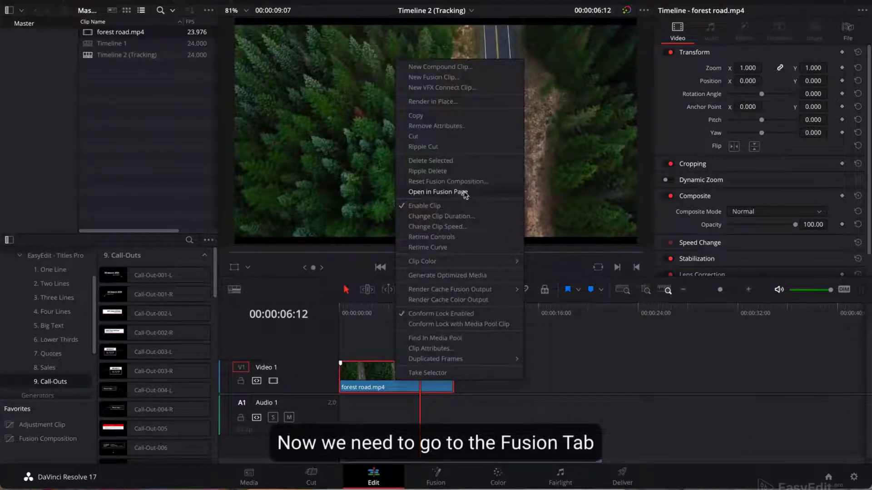
pyautogui.press('Escape')
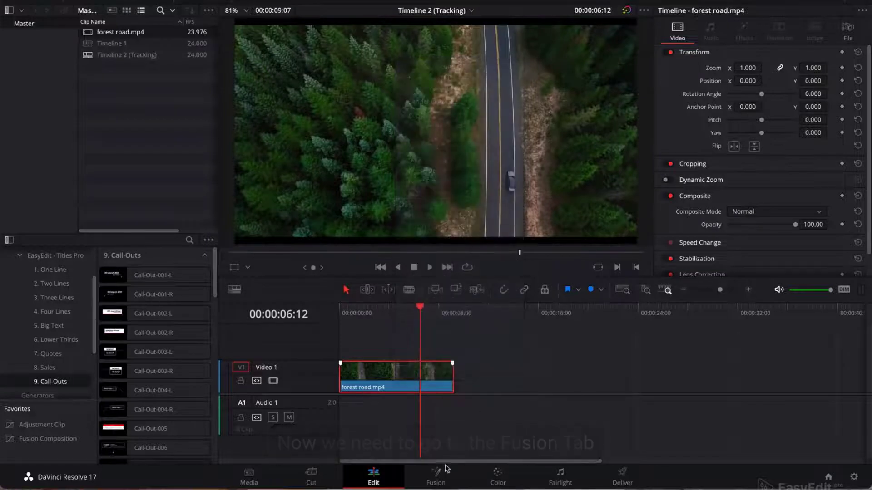
pyautogui.click(448, 483)
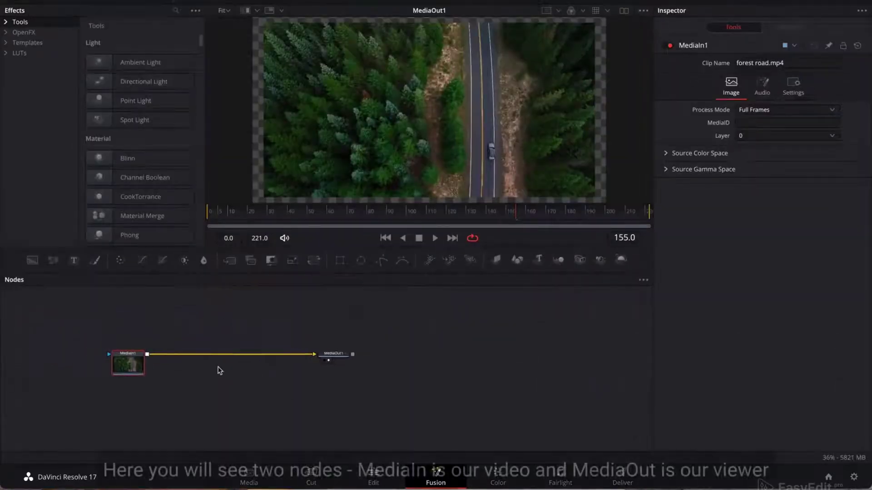
pyautogui.moveTo(320, 246); pyautogui.dragTo(319, 286)
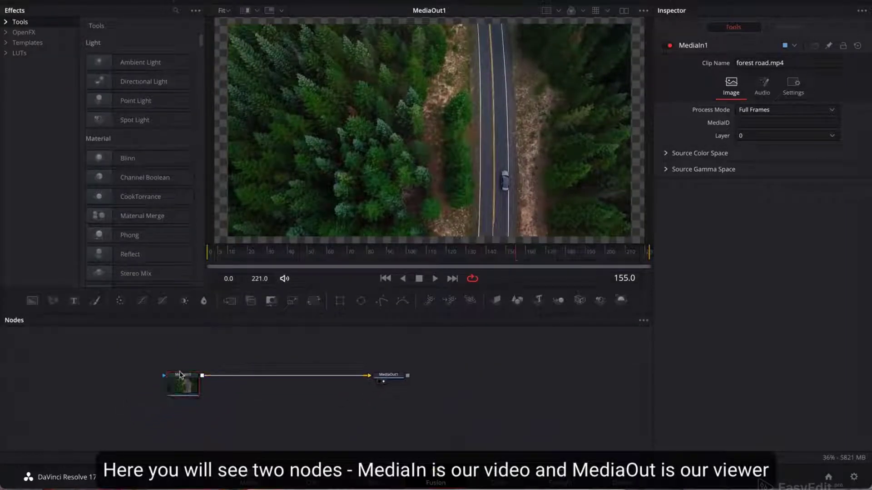
pyautogui.moveTo(199, 375)
pyautogui.mouseDown()
pyautogui.moveTo(212, 383)
pyautogui.moveTo(193, 355)
pyautogui.moveTo(184, 376)
pyautogui.mouseUp()
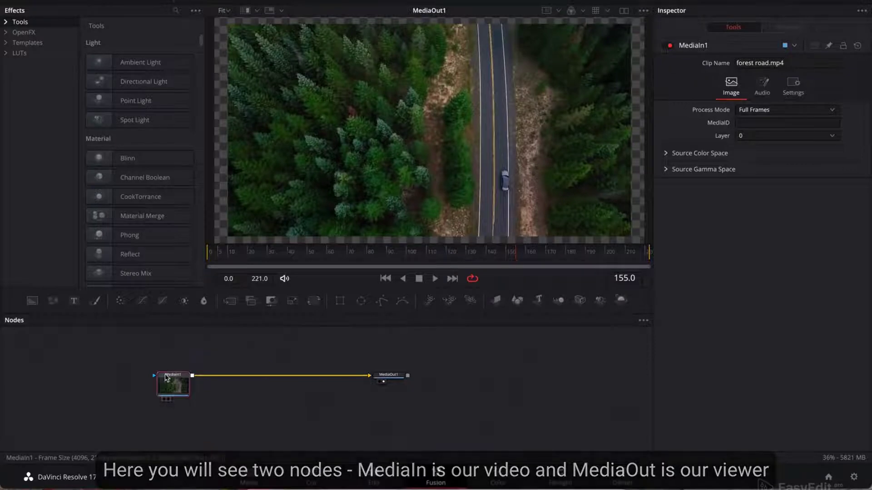
pyautogui.moveTo(465, 377); pyautogui.dragTo(422, 379)
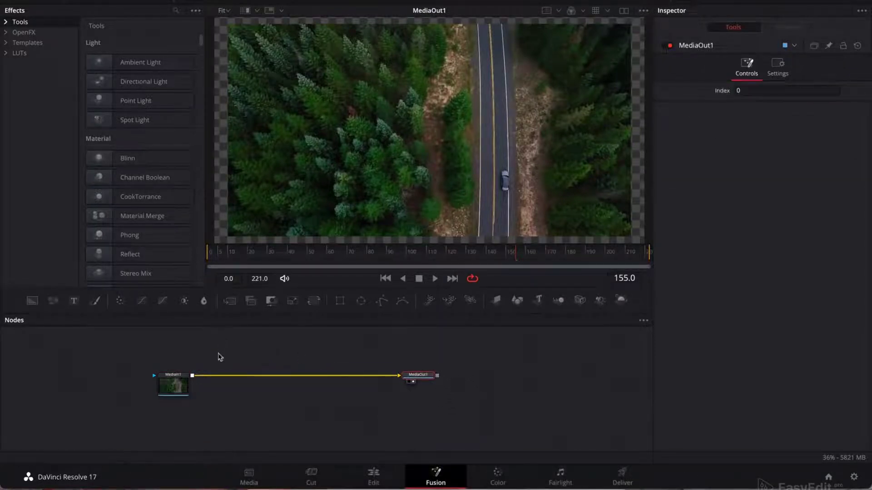
pyautogui.click(172, 377)
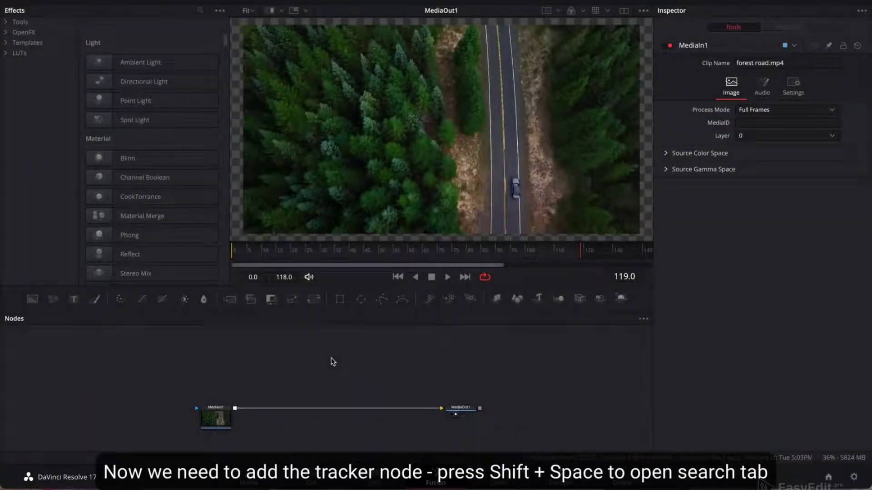
# Step: Add a Tracker node and wire it inline as MediaIn1 → Tracker1 → MediaOut1
pyautogui.hotkey('shift', 'space')
pyautogui.write('tracker')
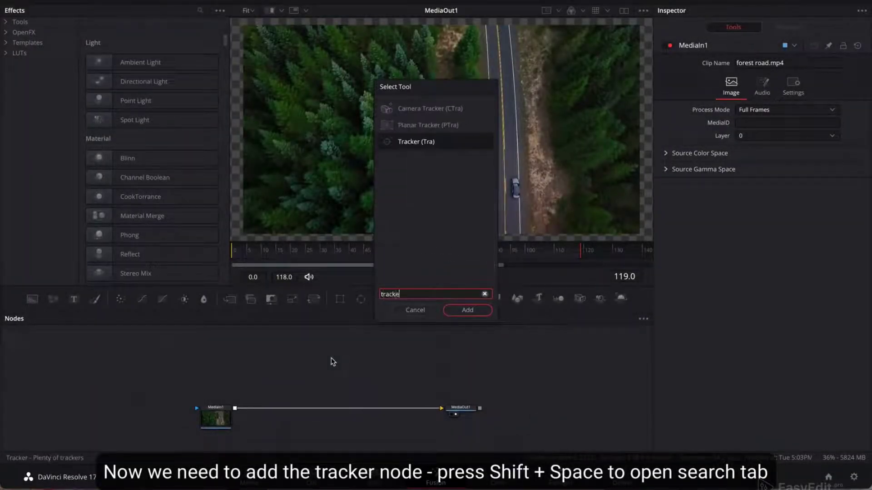
pyautogui.click(466, 309)
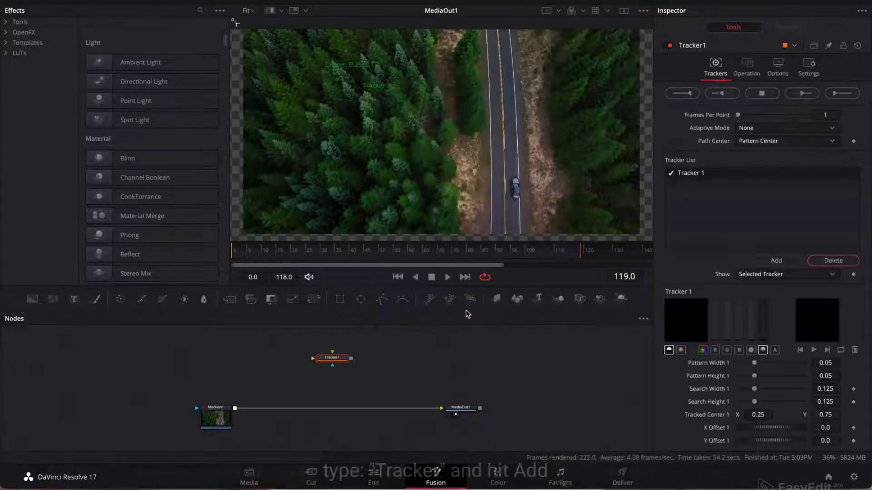
pyautogui.moveTo(341, 355); pyautogui.dragTo(327, 372)
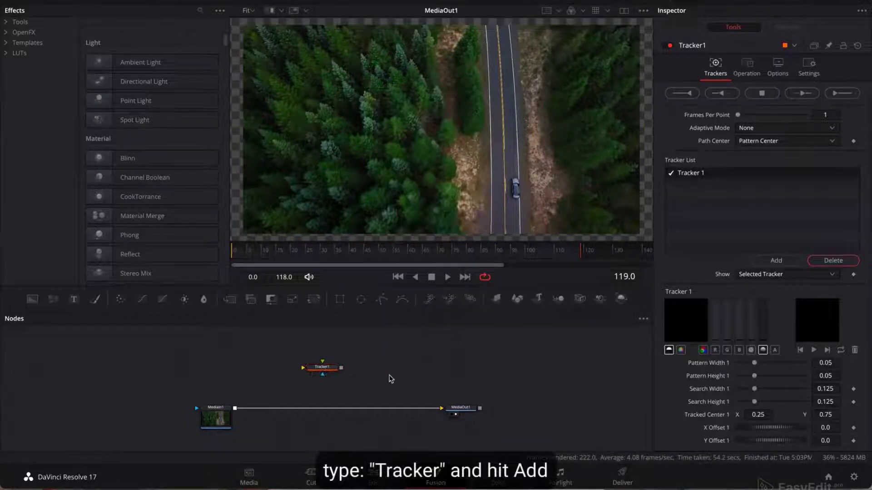
pyautogui.scroll(2, 381, 365)
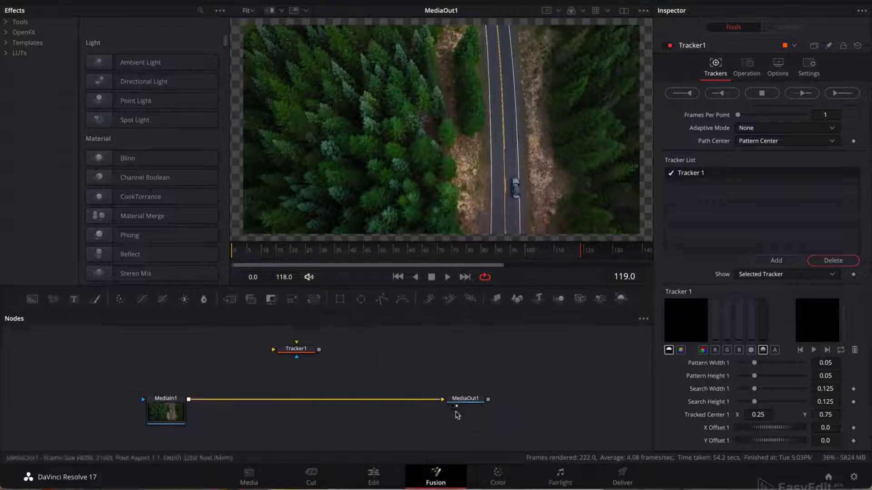
pyautogui.moveTo(445, 401); pyautogui.dragTo(275, 355)
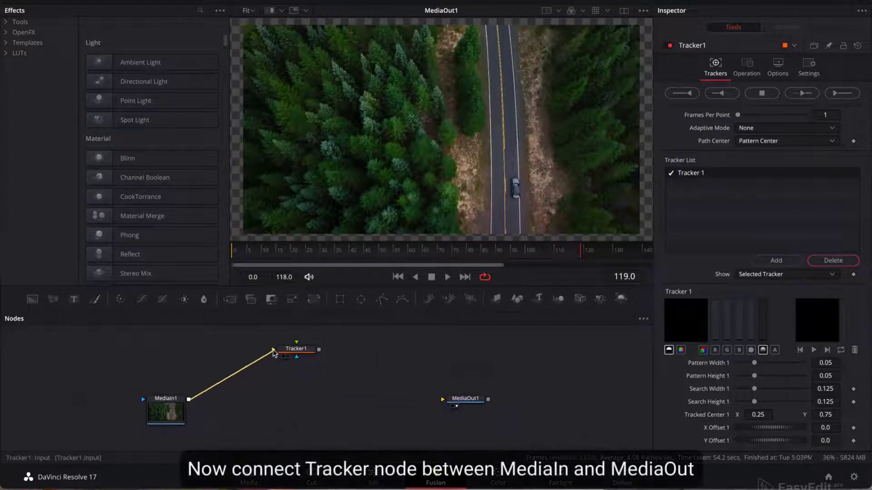
pyautogui.moveTo(441, 403); pyautogui.dragTo(443, 403)
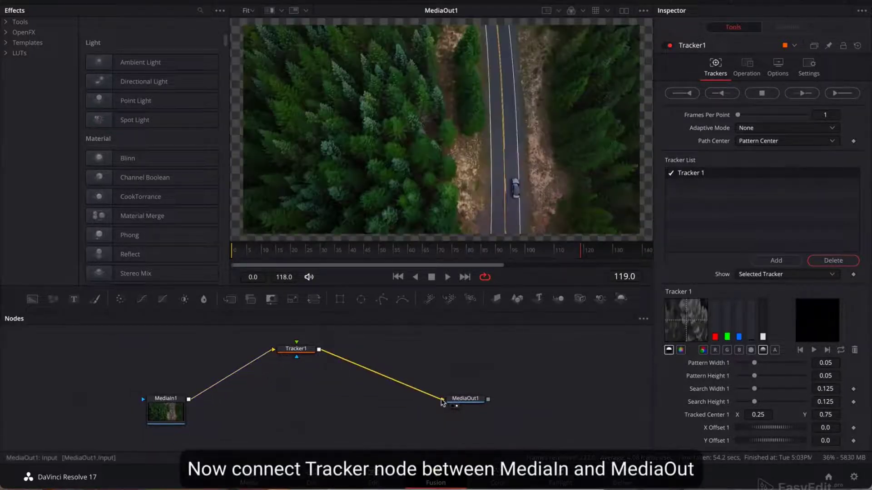
pyautogui.moveTo(310, 352); pyautogui.dragTo(321, 401)
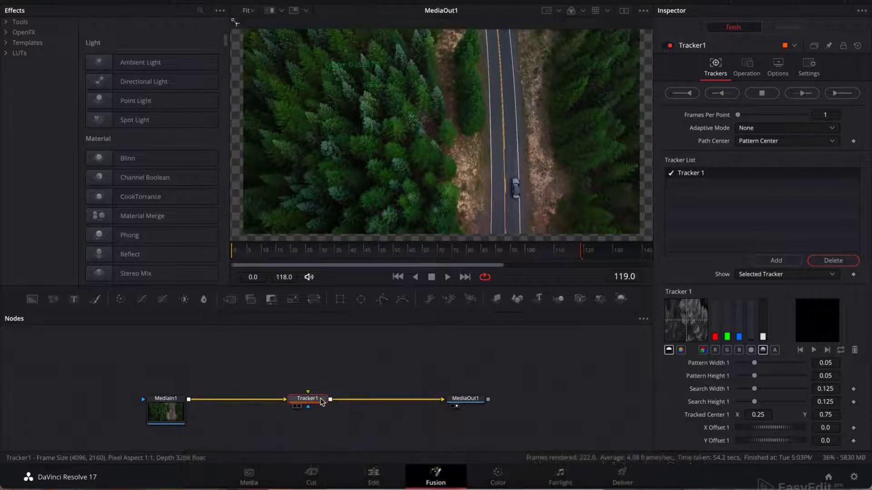
# Step: Enlarge the viewer, drop the tracker box on the road and go to the clip's first frame
pyautogui.moveTo(229, 218); pyautogui.dragTo(174, 218)
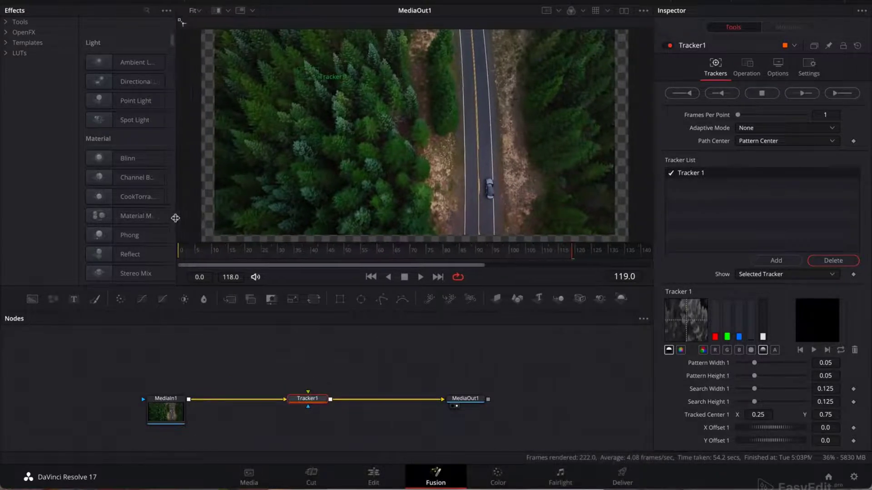
pyautogui.moveTo(284, 286); pyautogui.dragTo(284, 325)
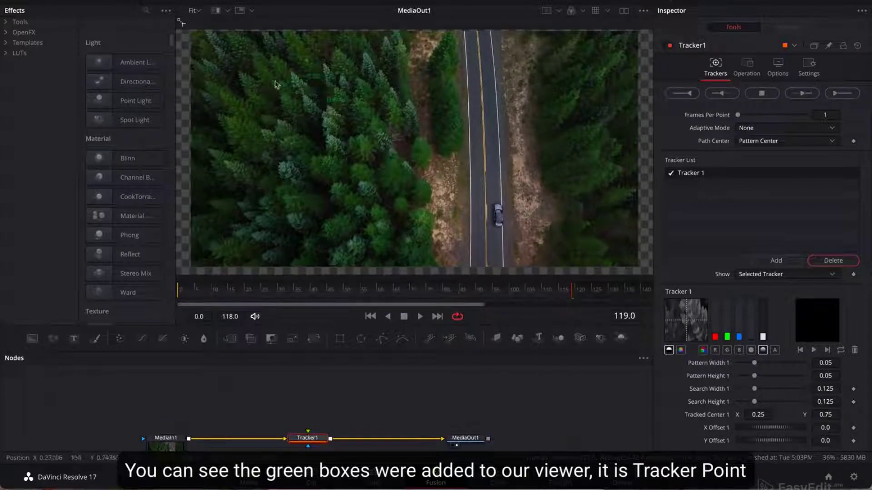
pyautogui.moveTo(283, 83); pyautogui.dragTo(499, 218)
pyautogui.click(183, 294)
pyautogui.click(182, 295)
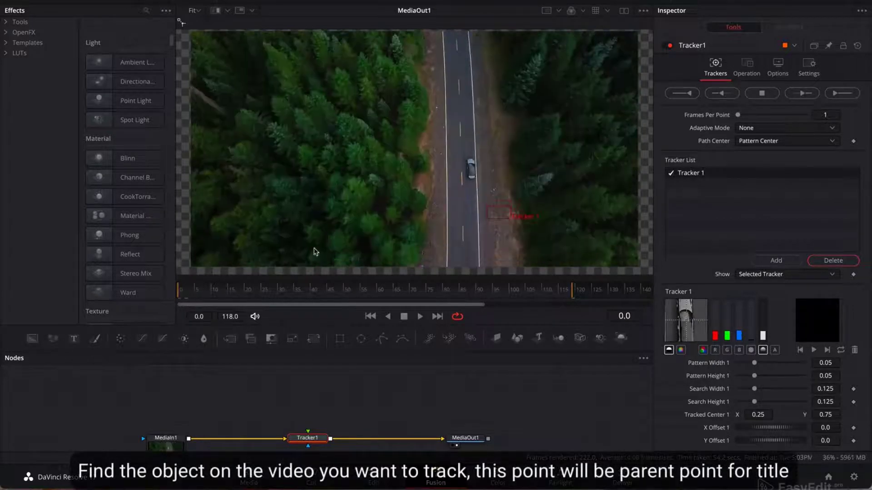
# Step: Move Tracker 1 onto the car, with pattern 0.013353 × 0.032326 and search 0.024088 × 0.084743
pyautogui.scroll(2, 478, 199)
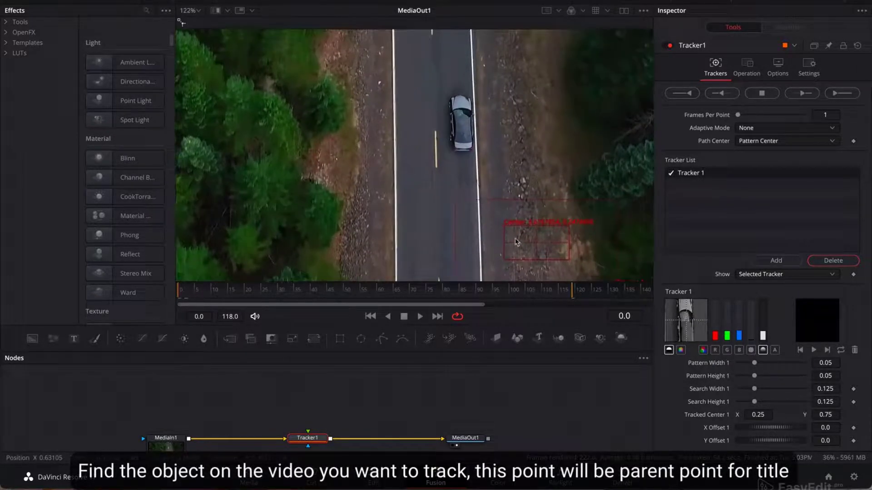
pyautogui.moveTo(502, 228); pyautogui.dragTo(471, 193)
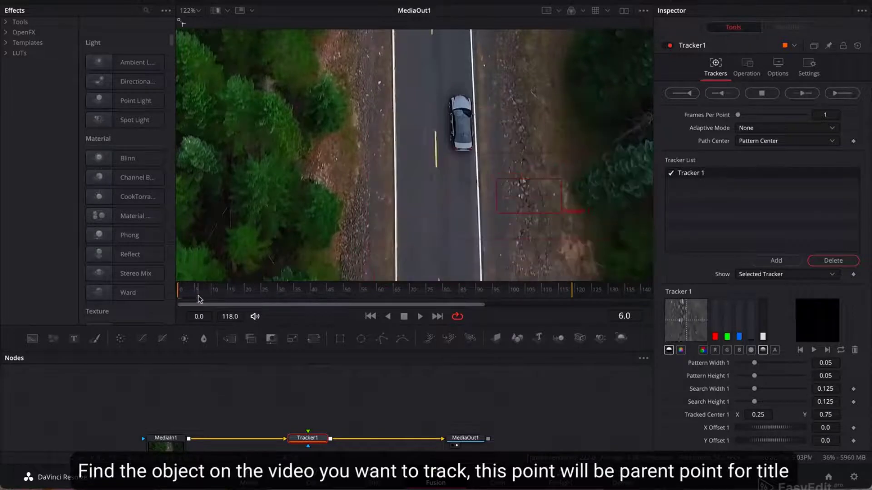
pyautogui.moveTo(198, 299); pyautogui.dragTo(180, 296)
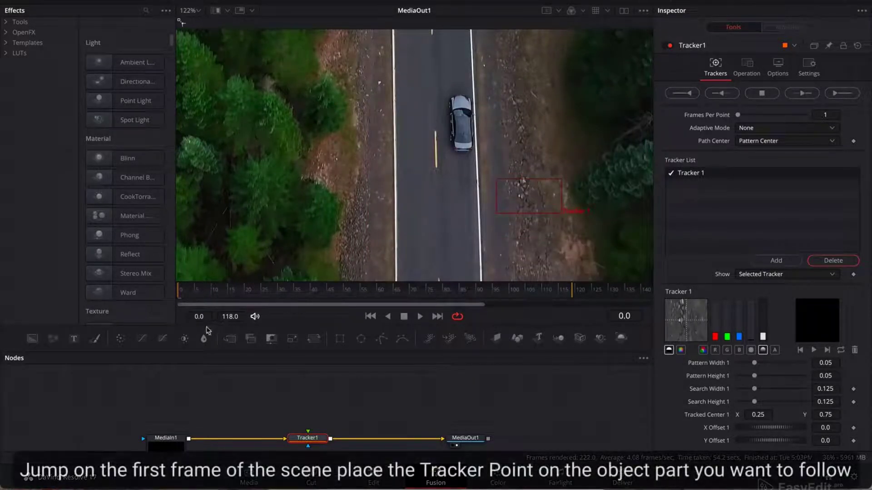
pyautogui.moveTo(496, 182); pyautogui.dragTo(456, 147)
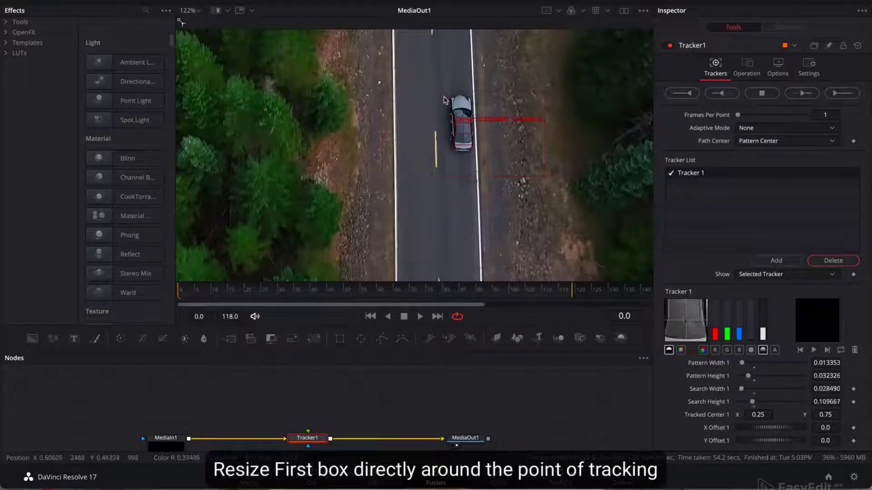
pyautogui.moveTo(444, 100); pyautogui.dragTo(455, 126)
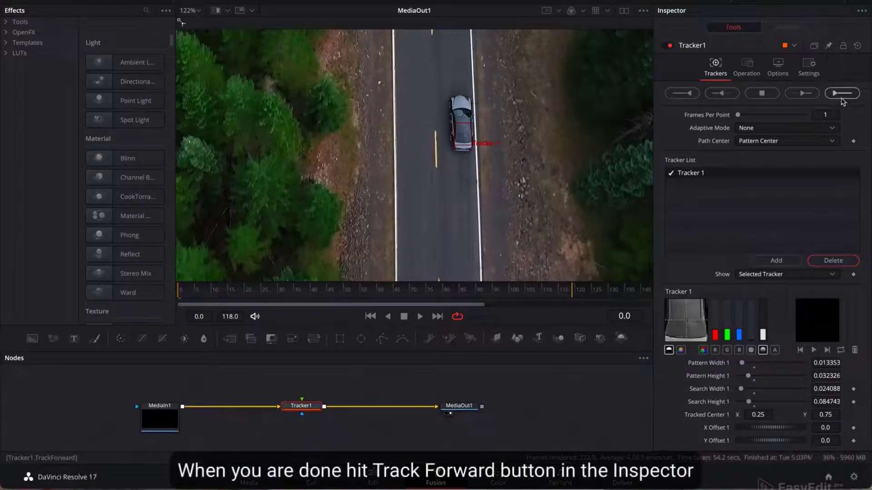
# Step: Track the car forward over frames 0–118, dismiss the completion notice and scrub back to frame 25
pyautogui.click(841, 94)
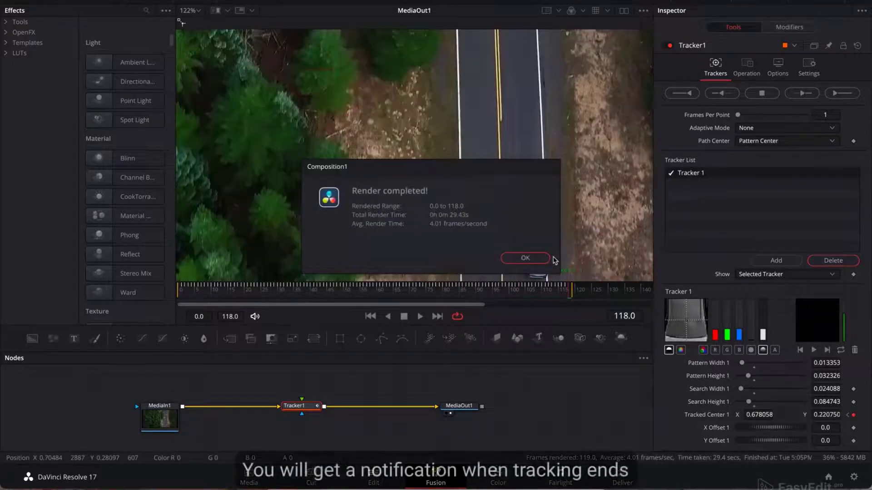
pyautogui.click(525, 259)
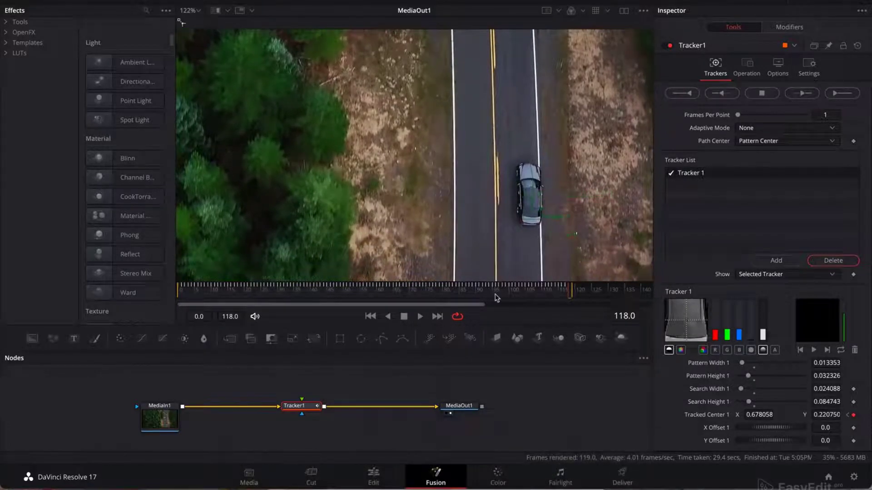
pyautogui.moveTo(399, 298); pyautogui.dragTo(253, 294)
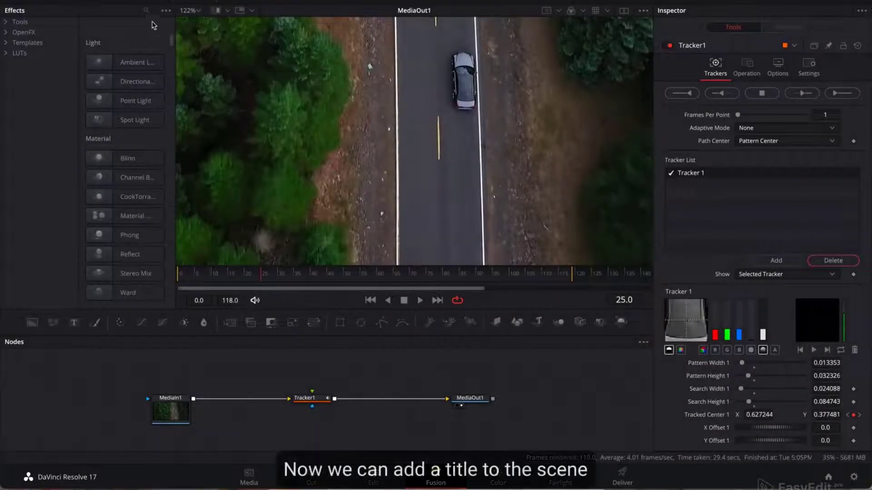
# Step: Fit the whole frame in the Fusion viewer
pyautogui.click(158, 1)
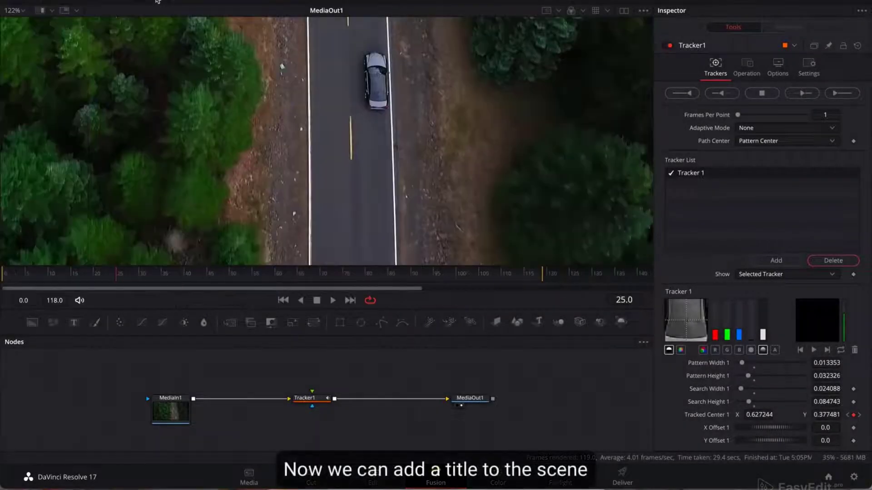
pyautogui.click(145, 1)
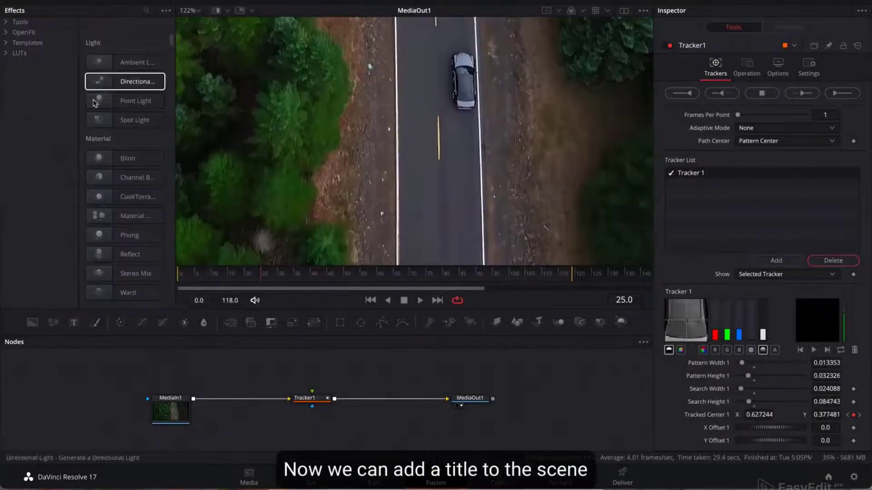
pyautogui.click(190, 10)
pyautogui.click(193, 23)
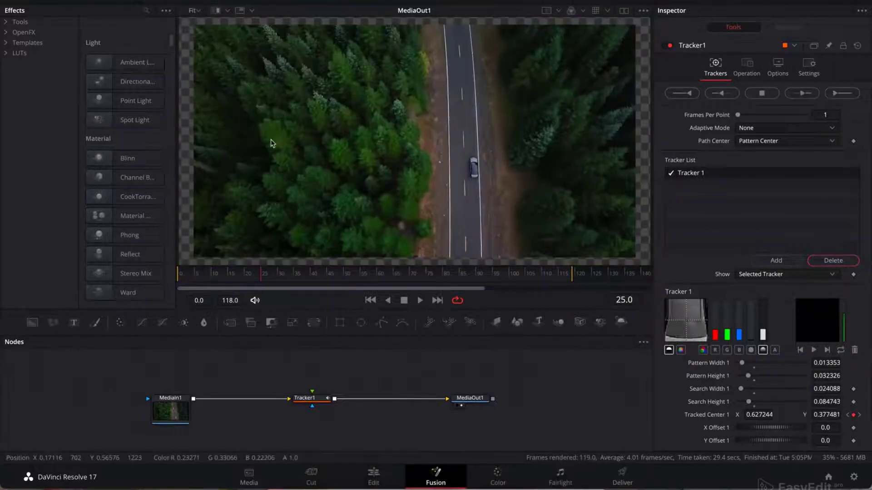
# Step: Add Call-Out-011-L from EasyEdit - Titles Pro > 9. Call-Outs to the node graph
pyautogui.click(6, 44)
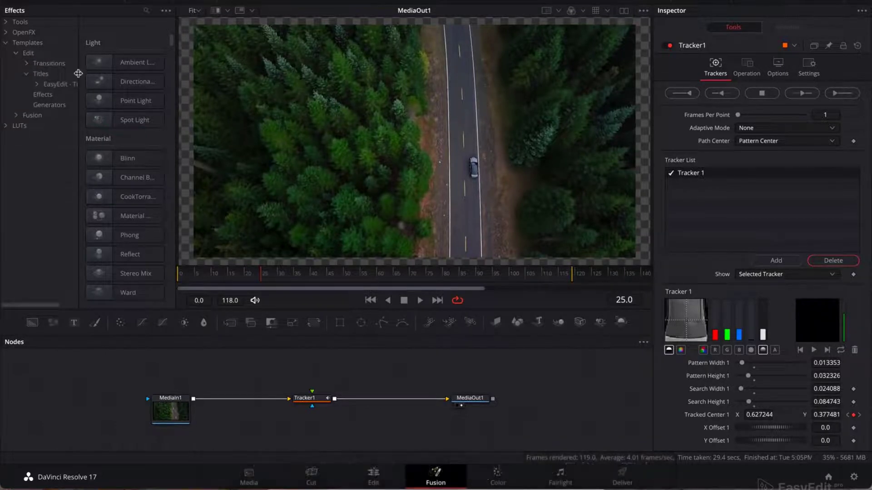
pyautogui.moveTo(78, 74); pyautogui.dragTo(105, 74)
pyautogui.click(37, 84)
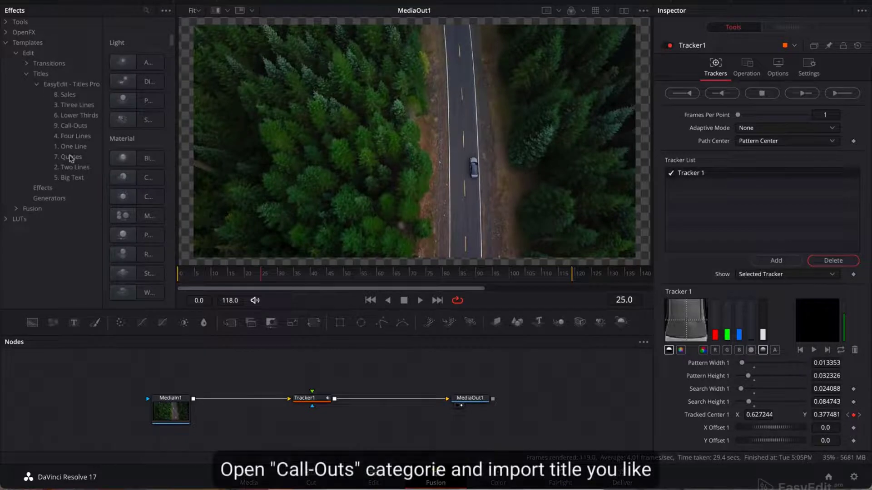
pyautogui.moveTo(176, 104); pyautogui.dragTo(245, 105)
pyautogui.scroll(-6, 143, 182)
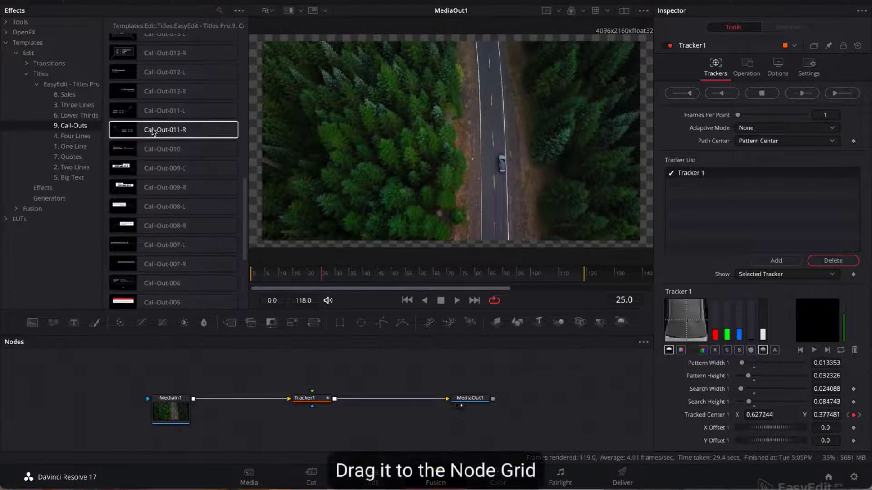
pyautogui.moveTo(286, 372); pyautogui.dragTo(289, 371)
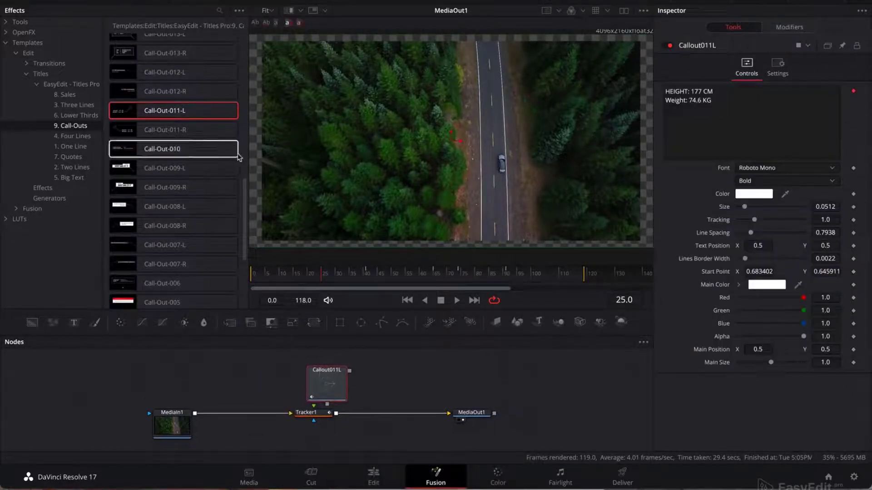
pyautogui.moveTo(245, 157); pyautogui.dragTo(197, 152)
pyautogui.click(87, 3)
pyautogui.moveTo(340, 339)
pyautogui.mouseDown()
pyautogui.moveTo(346, 290)
pyautogui.moveTo(320, 338)
pyautogui.moveTo(344, 383)
pyautogui.moveTo(322, 403)
pyautogui.moveTo(327, 339)
pyautogui.mouseUp()
# Step: Connect Callout011L into Tracker1 and set the tracker operation to Match Move, previewing at frame 55
pyautogui.click(326, 410)
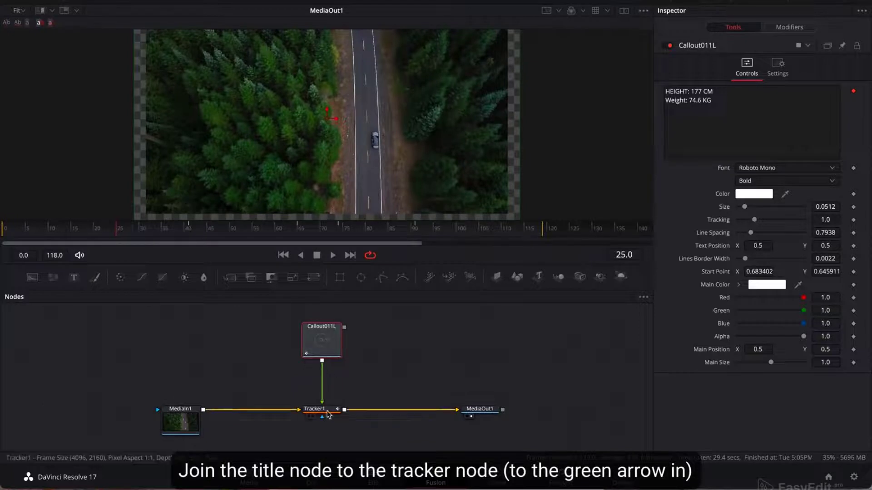
pyautogui.click(749, 68)
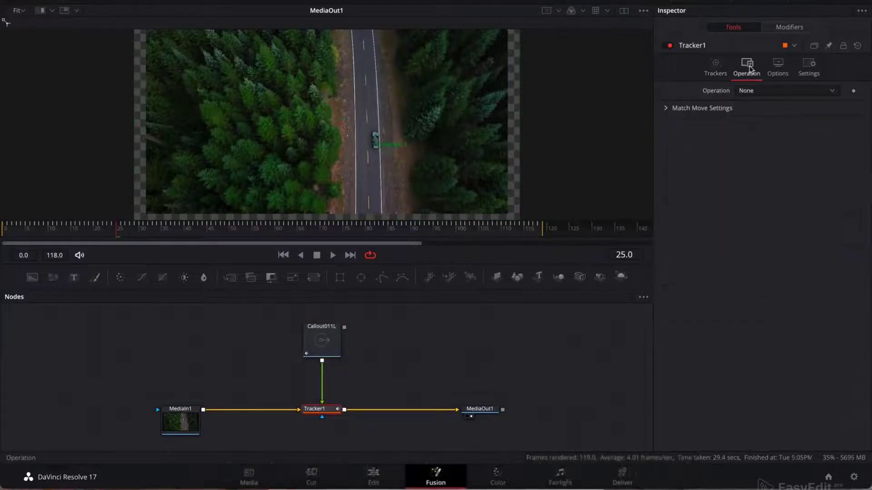
pyautogui.click(746, 91)
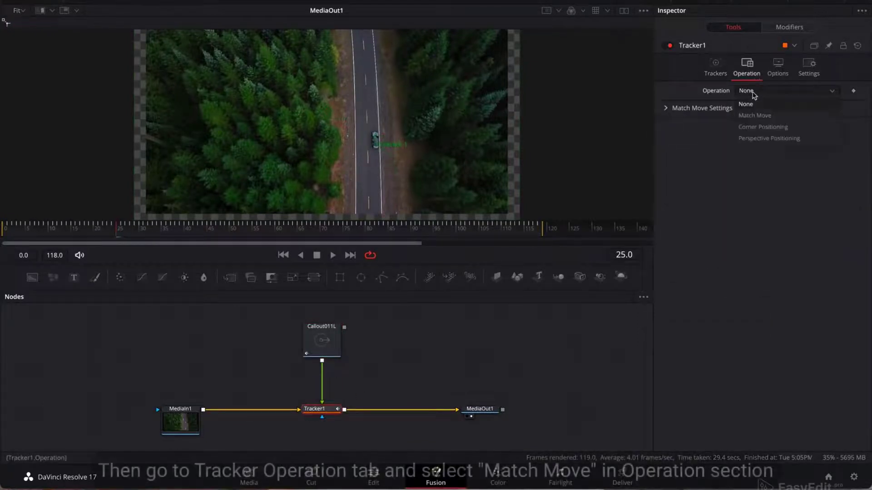
pyautogui.click(755, 116)
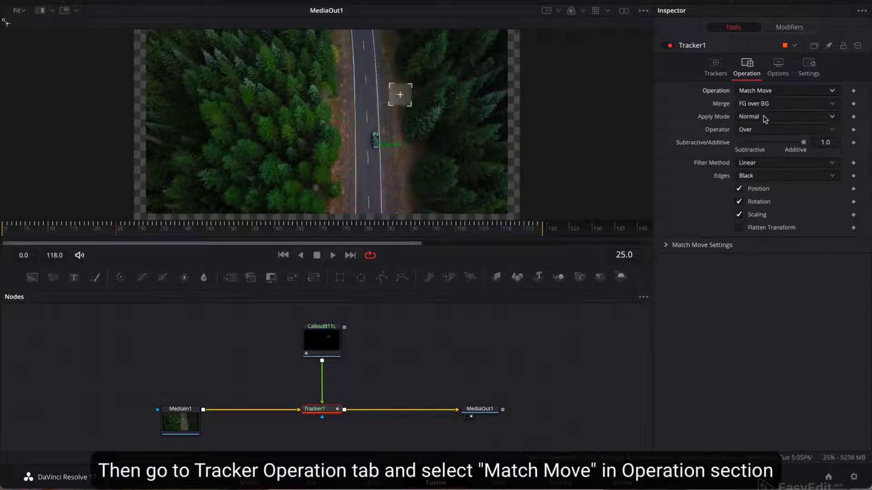
pyautogui.click(252, 231)
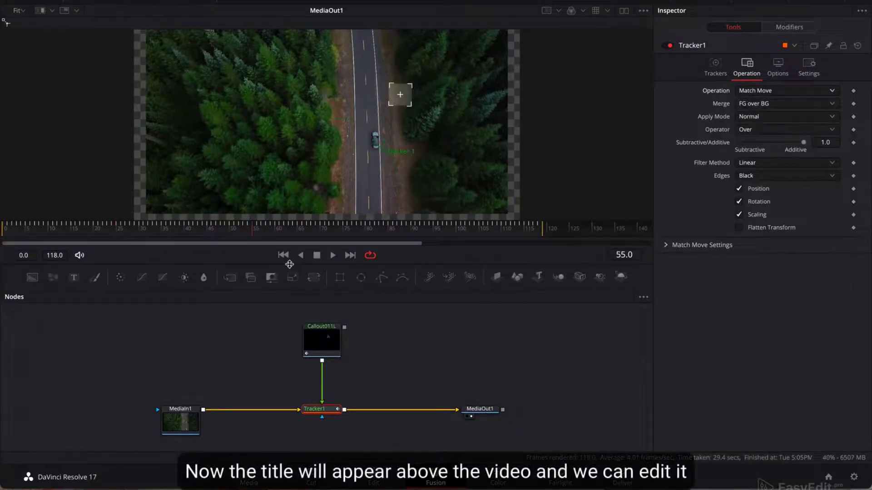
pyautogui.moveTo(289, 264); pyautogui.dragTo(290, 301)
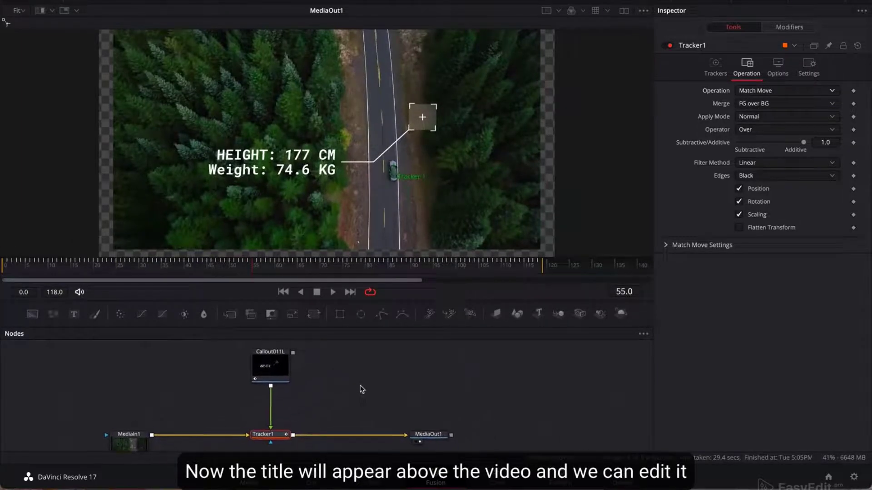
pyautogui.scroll(-1, 360, 389)
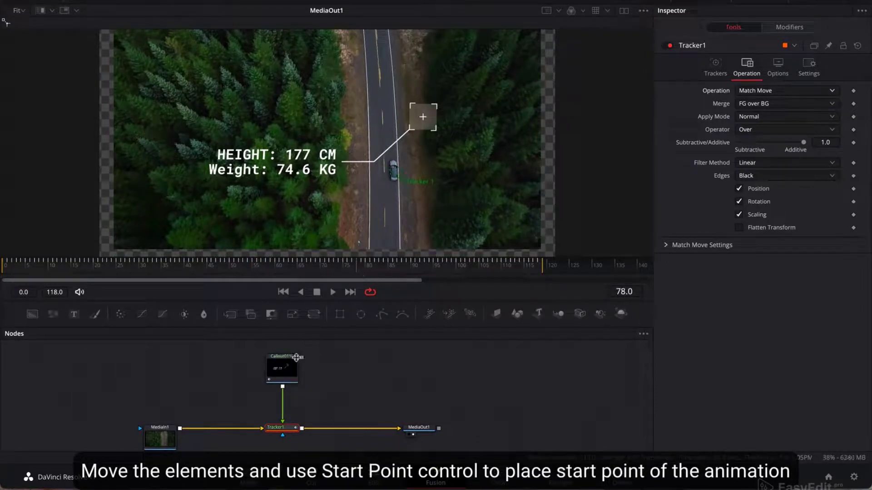
# Step: Set the callout's Main Position to 0.42, 0.713 and move its start point onto the car
pyautogui.click(282, 370)
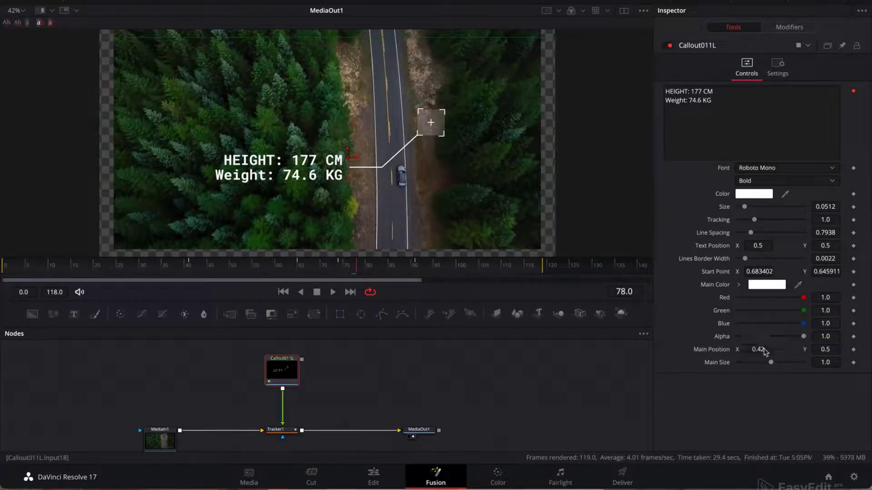
pyautogui.press('Tab')
pyautogui.write('0.713')
pyautogui.press('Return')
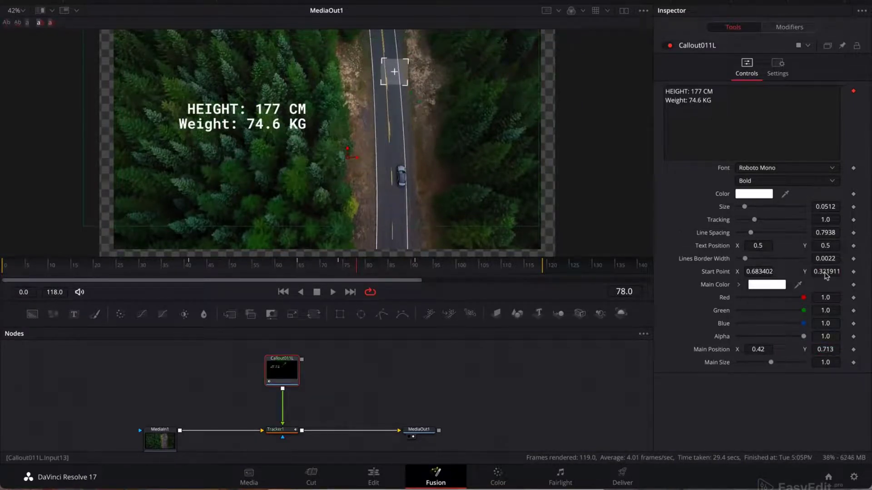
pyautogui.moveTo(834, 278)
pyautogui.mouseDown()
pyautogui.moveTo(792, 278)
pyautogui.moveTo(835, 271)
pyautogui.mouseUp()
pyautogui.moveTo(758, 271); pyautogui.dragTo(781, 271)
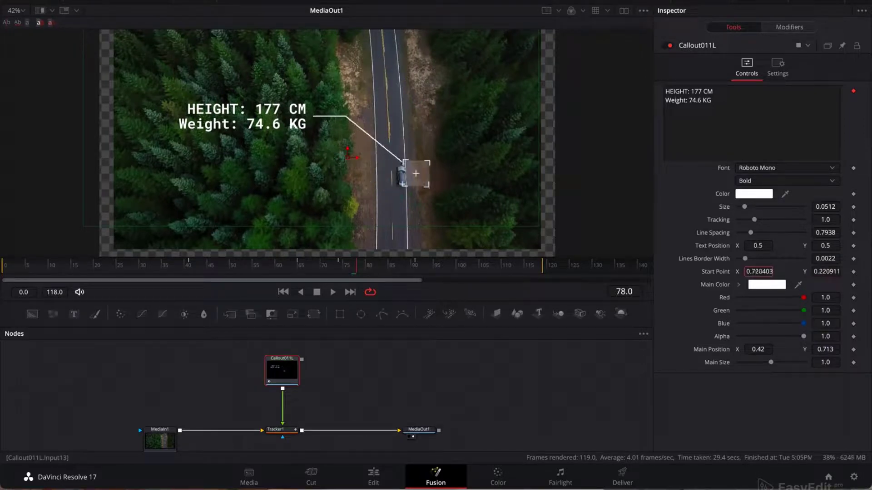
pyautogui.moveTo(826, 272); pyautogui.dragTo(824, 272)
# Step: Replace the callout text with NEW CAR and 60000$
pyautogui.click(694, 92)
pyautogui.write('NEW CAR')
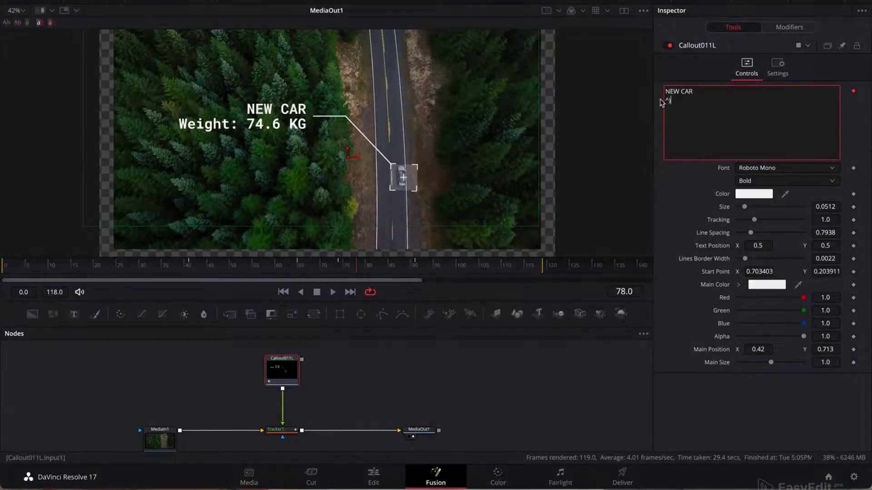
pyautogui.press('BackSpace')
pyautogui.write('60000$')
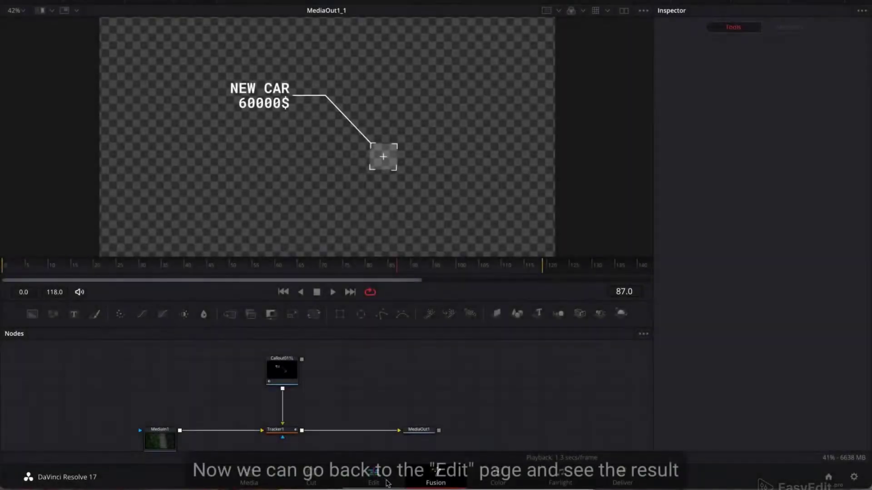
# Step: Scrub the NEW CAR 60000$ callout on the Edit timeline and set timeline proxy mode to Half Resolution
pyautogui.click(386, 482)
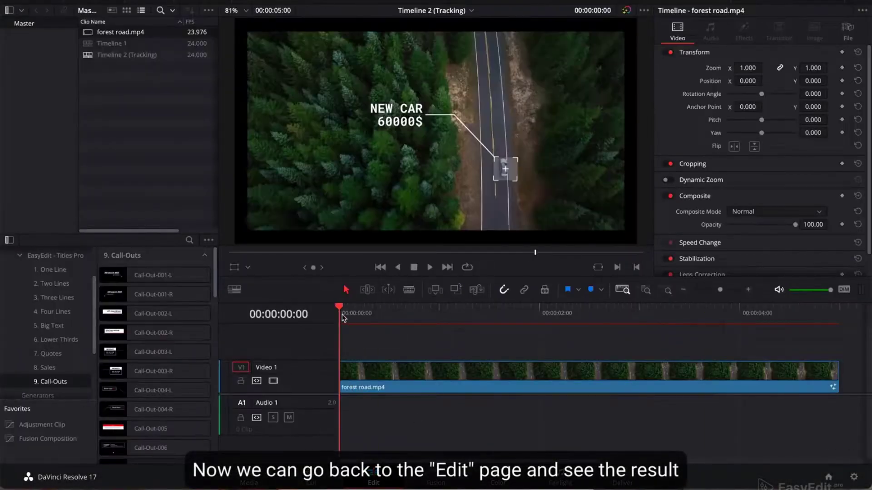
pyautogui.moveTo(344, 318); pyautogui.dragTo(558, 330)
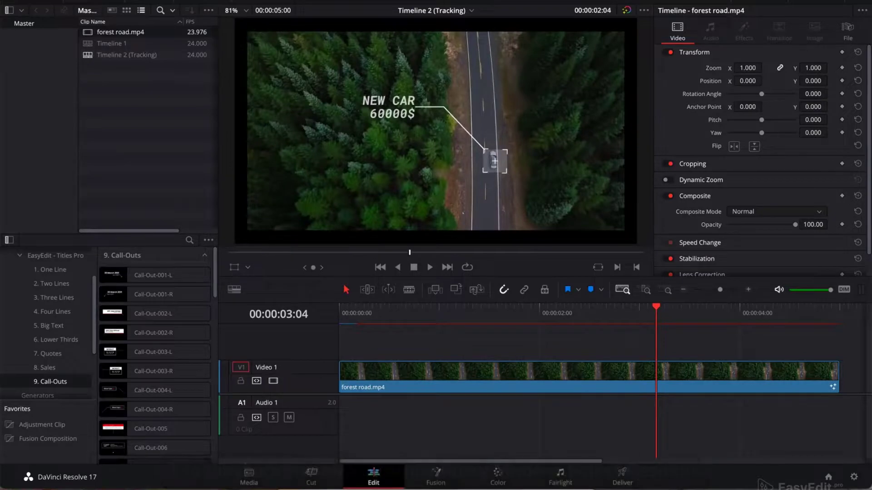
pyautogui.click(281, 0)
pyautogui.moveTo(364, 24)
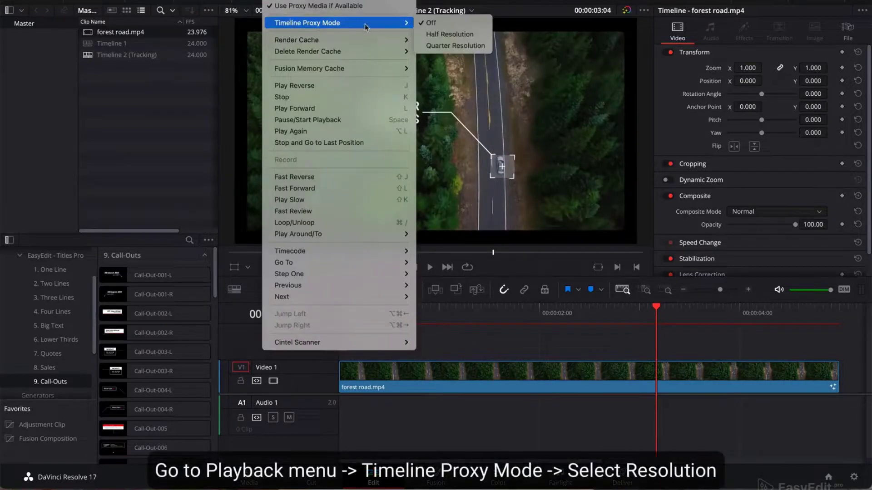
pyautogui.click(437, 47)
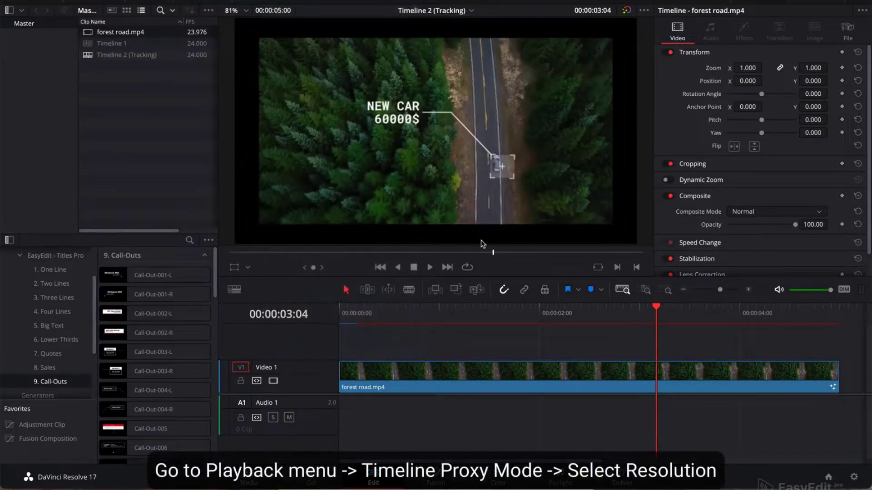